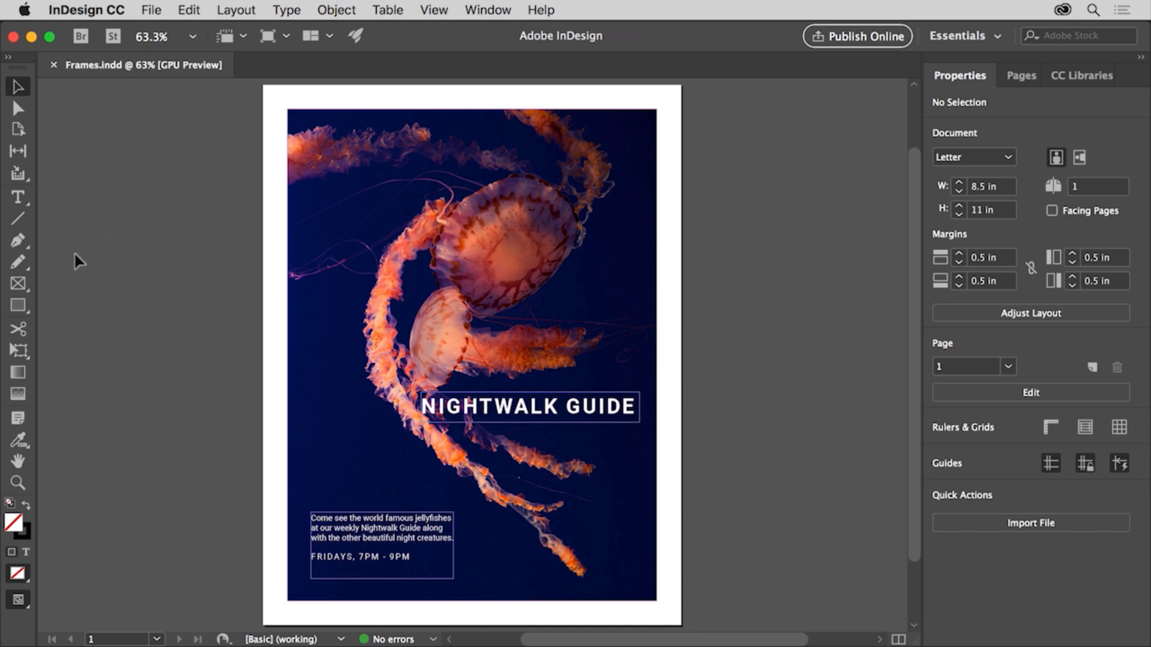
Draw a rectangle about 3.375 by 1.82 in around the small event text near the page's lower left corner
{"action": "left_click", "coordinate": [18, 305]}
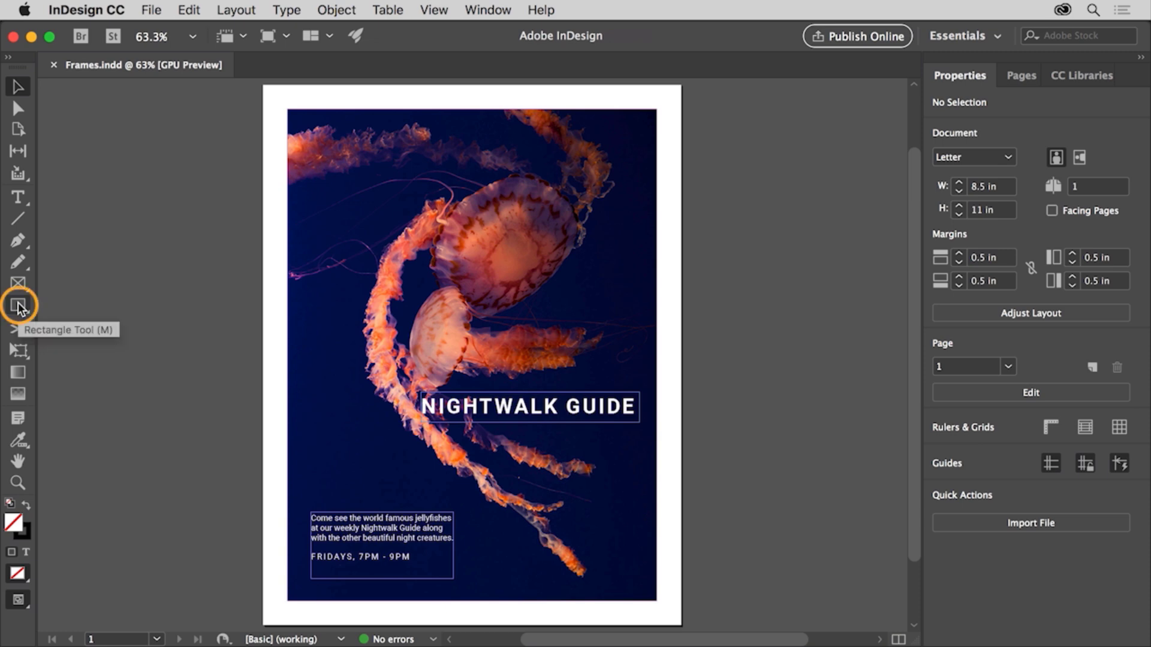
{"action": "left_click", "coordinate": [18, 305]}
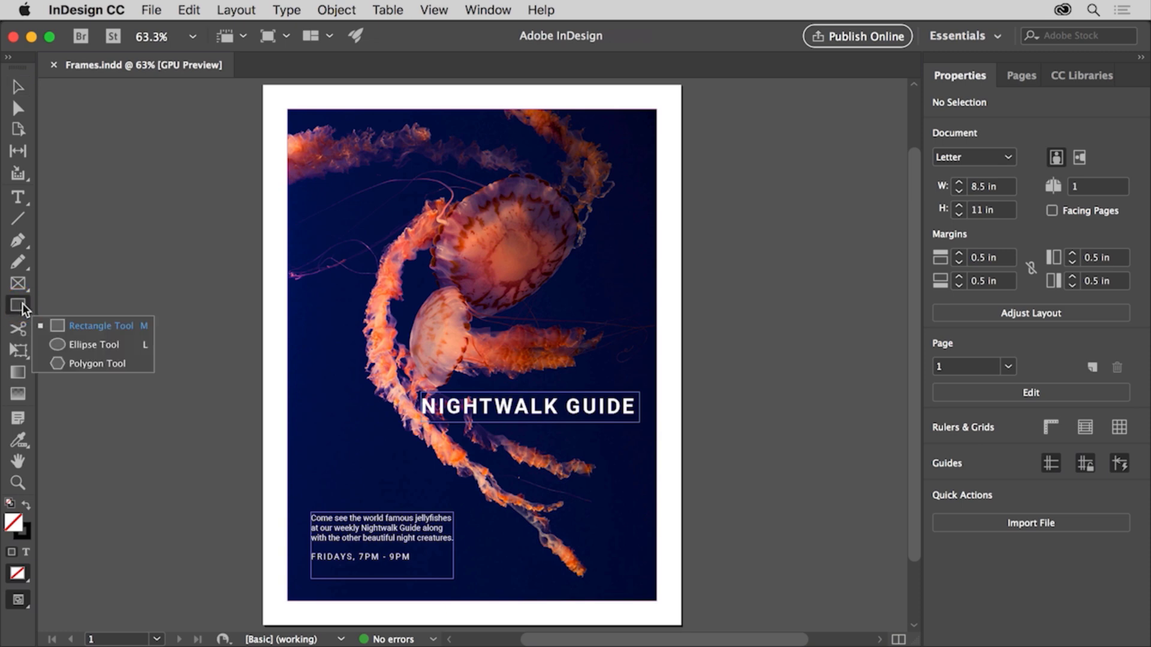
{"action": "left_click", "coordinate": [140, 328]}
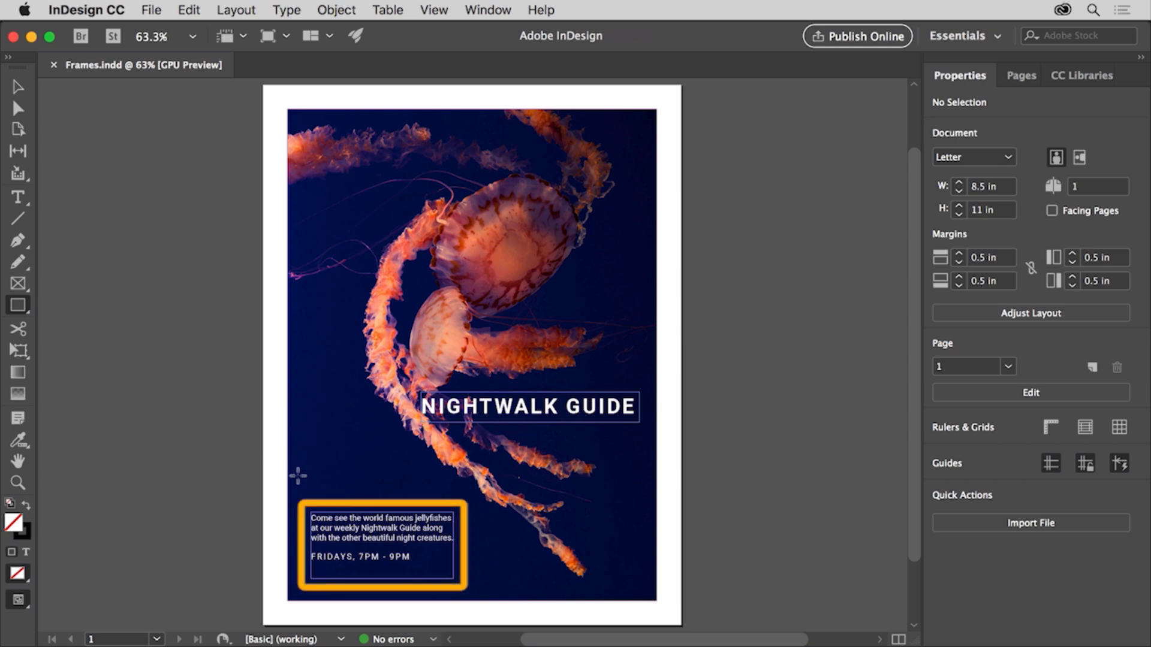
{"action": "left_click_drag", "start_coordinate": [299, 495], "coordinate": [466, 584]}
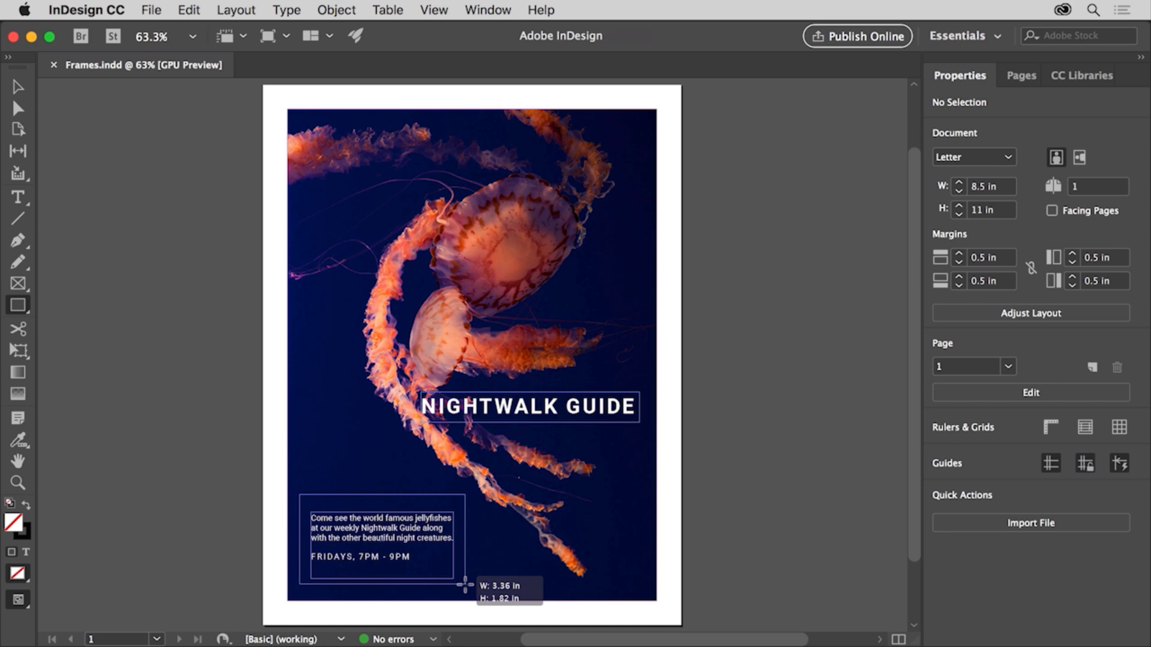
{"action": "left_click_drag", "start_coordinate": [466, 584], "coordinate": [467, 584]}
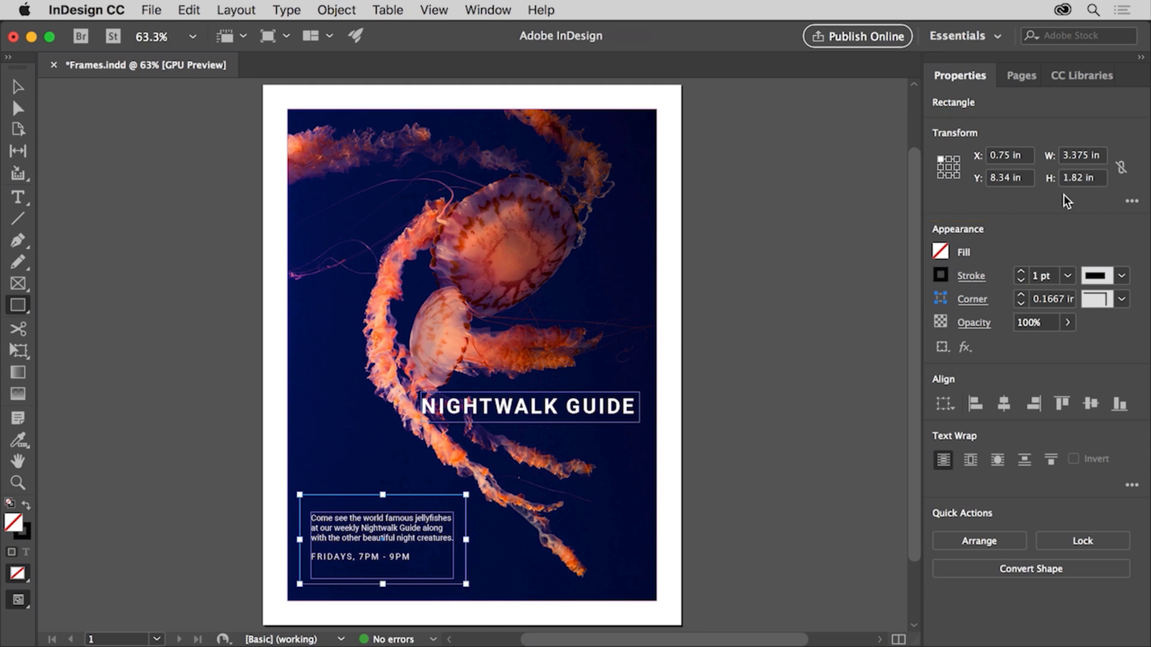
Set the rectangle's width to 3.3 in and its height to 1.6 in
{"action": "left_click", "coordinate": [1053, 156]}
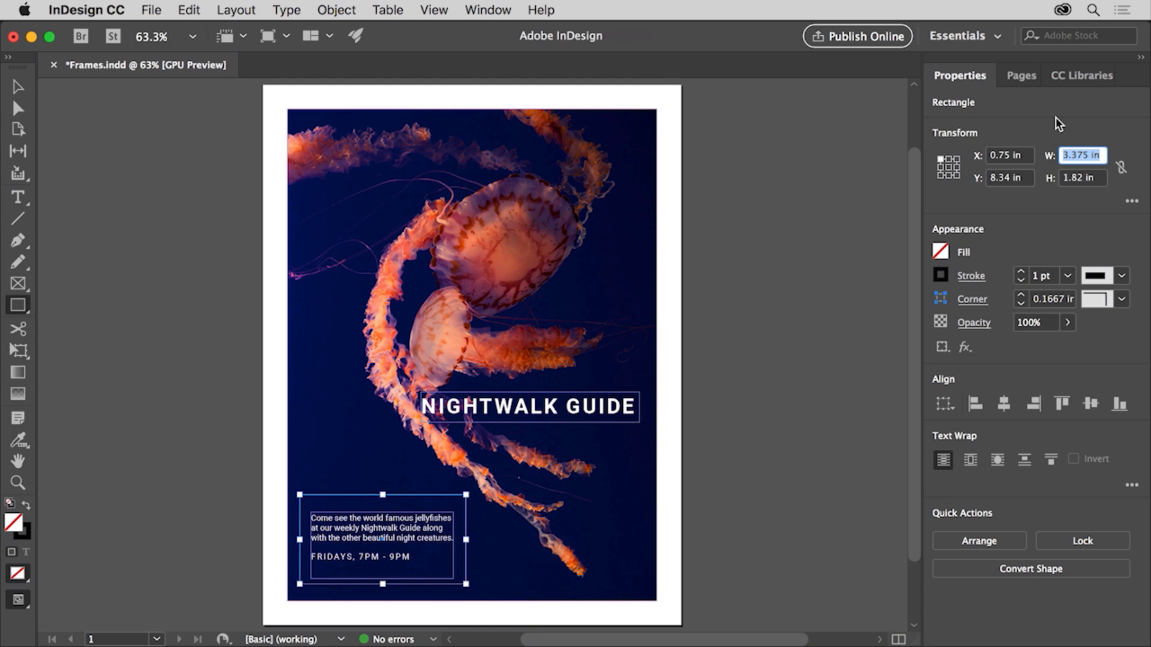
{"action": "type", "text": "3.3"}
{"action": "key", "text": "Tab"}
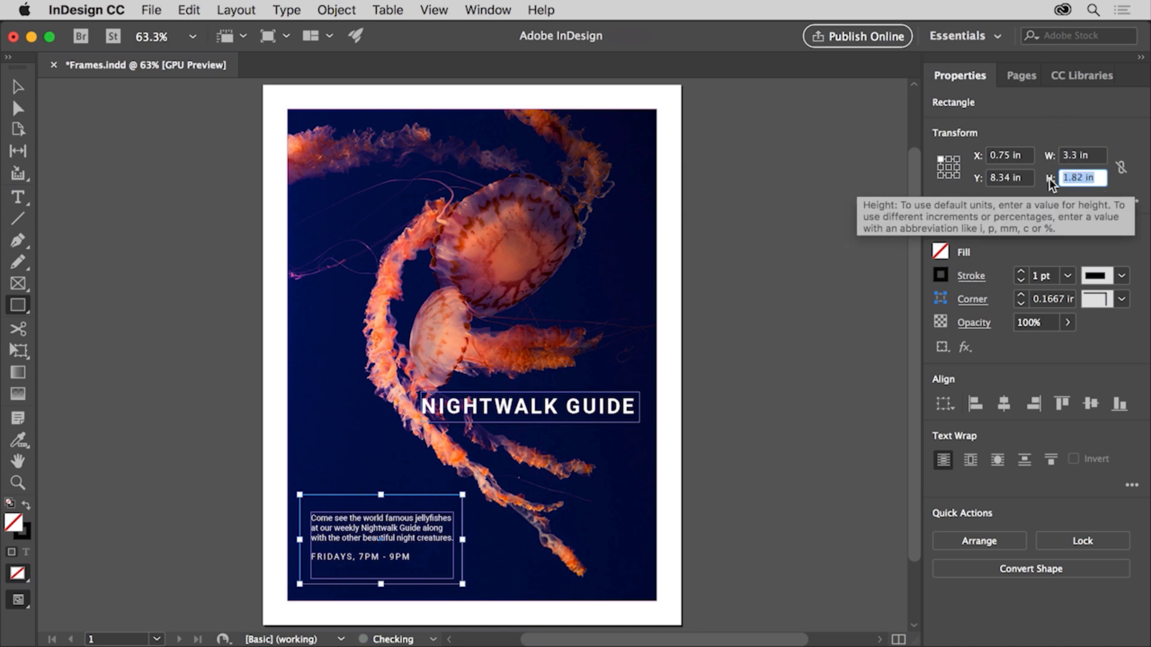
{"action": "type", "text": "1.6"}
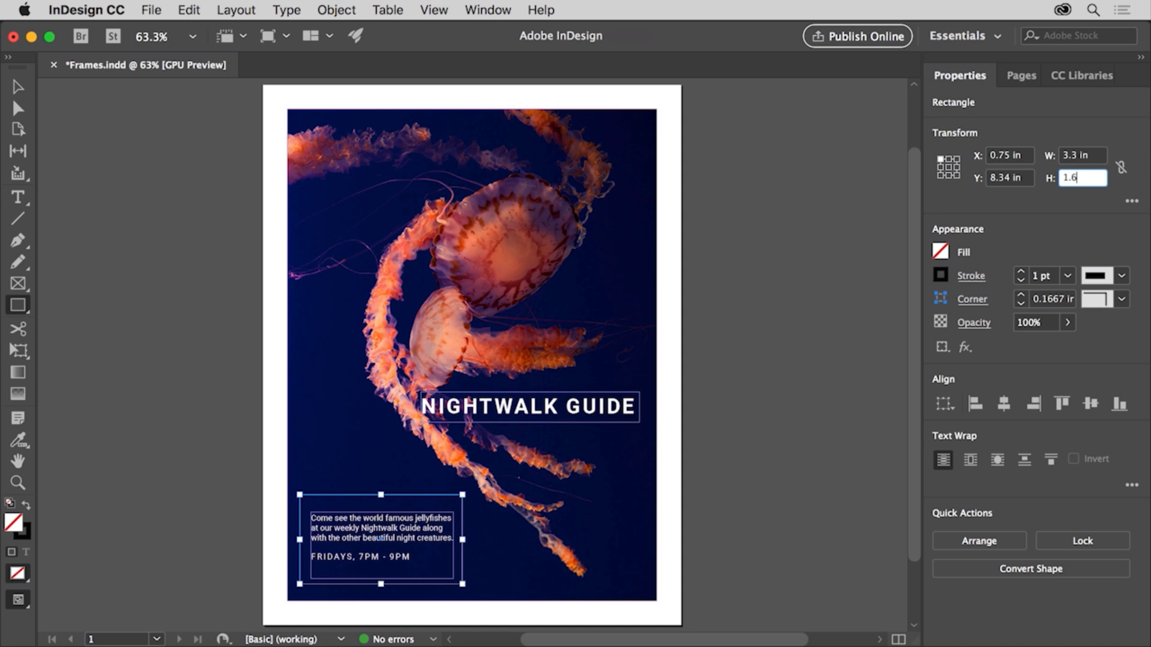
{"action": "key", "text": "Return"}
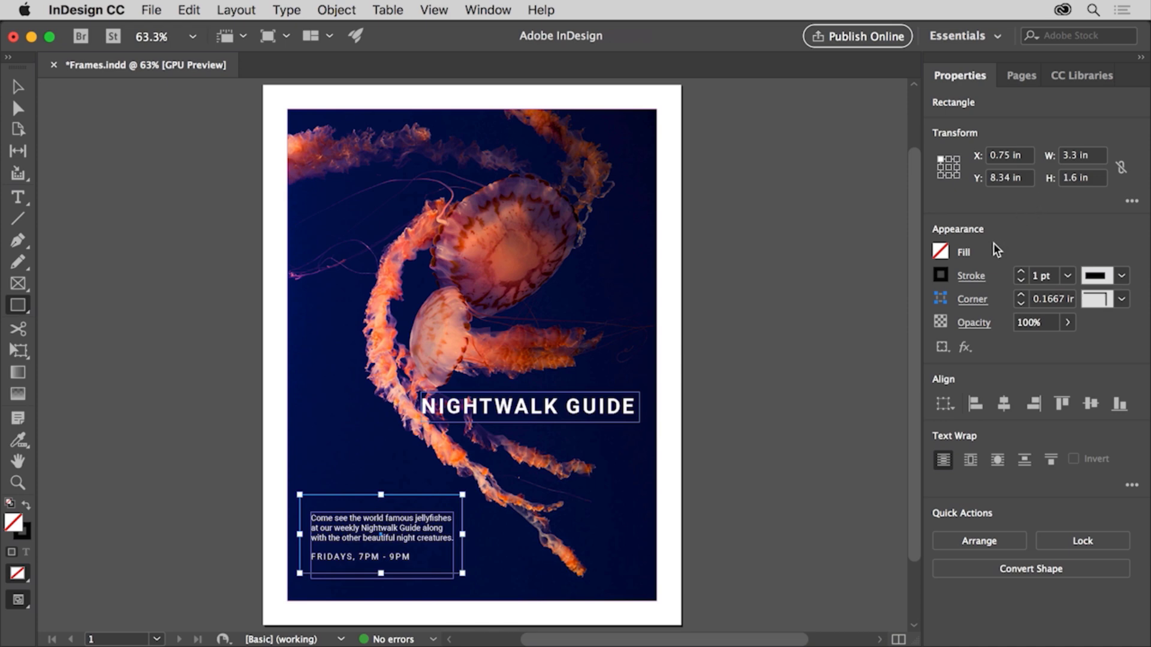
Fill the rectangle with the C=39, M=73, Y=41, K=11 swatch and set its stroke weight to 0 pt
{"action": "left_click", "coordinate": [940, 253]}
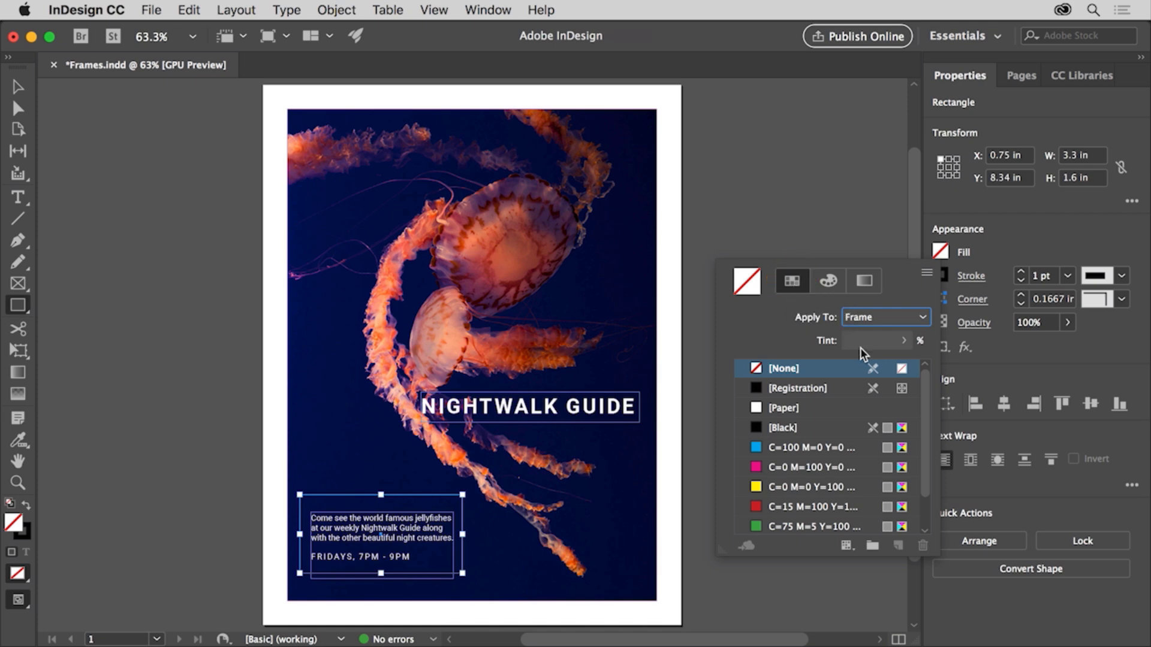
{"action": "left_click_drag", "start_coordinate": [922, 398], "coordinate": [923, 442]}
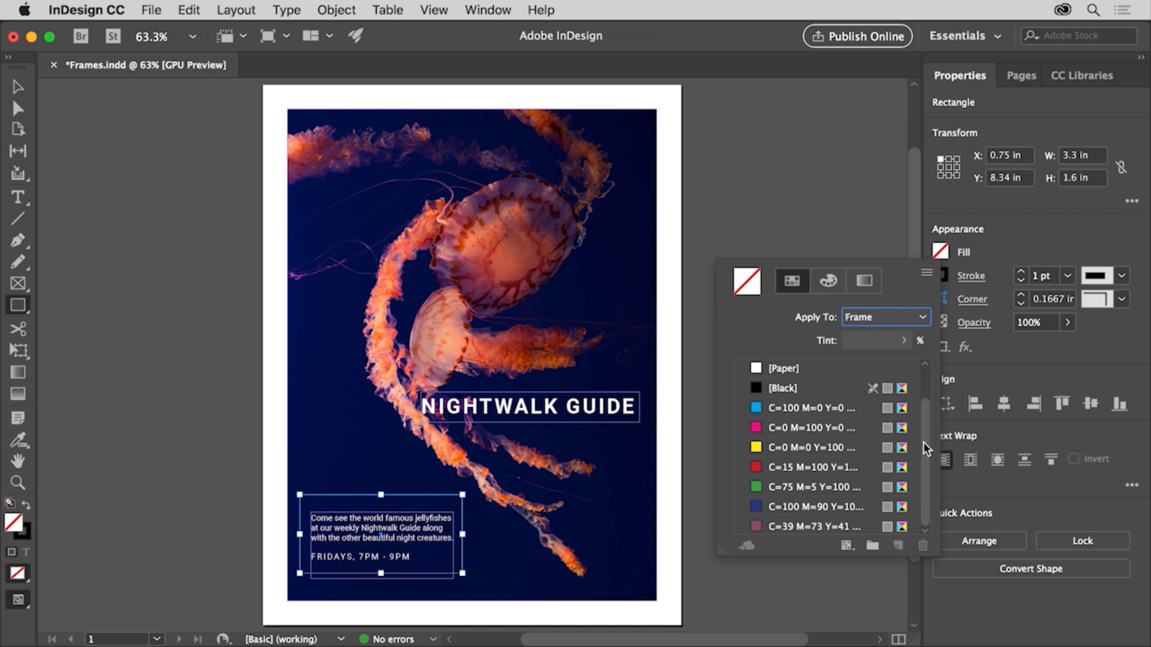
{"action": "left_click", "coordinate": [842, 528]}
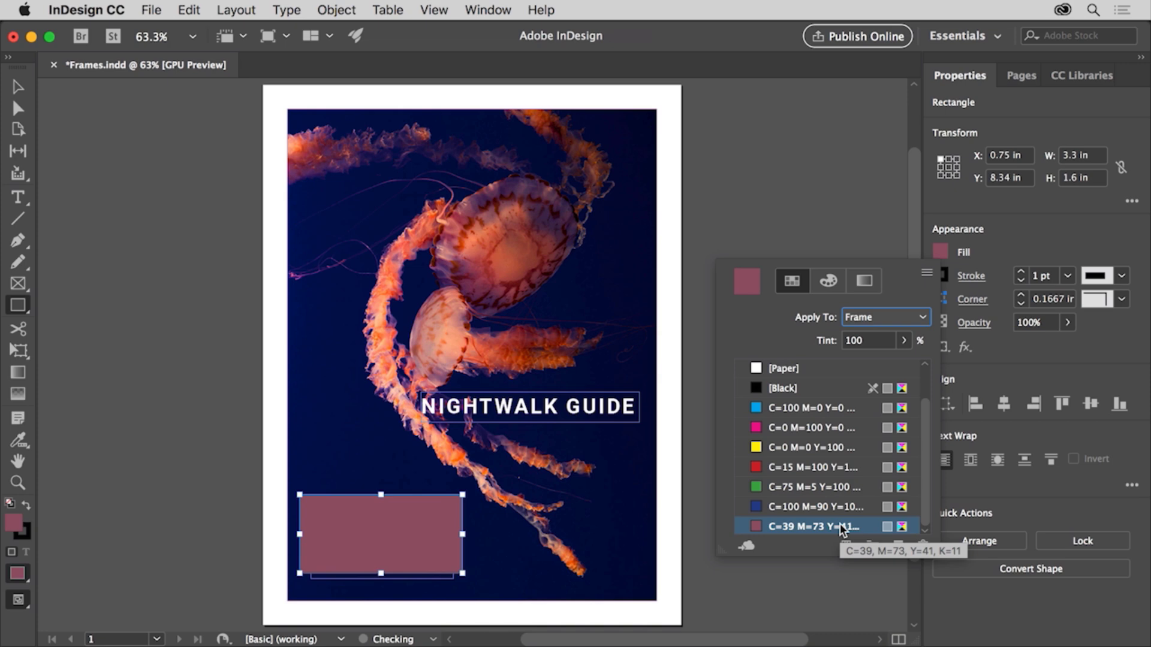
{"action": "key", "text": "Return"}
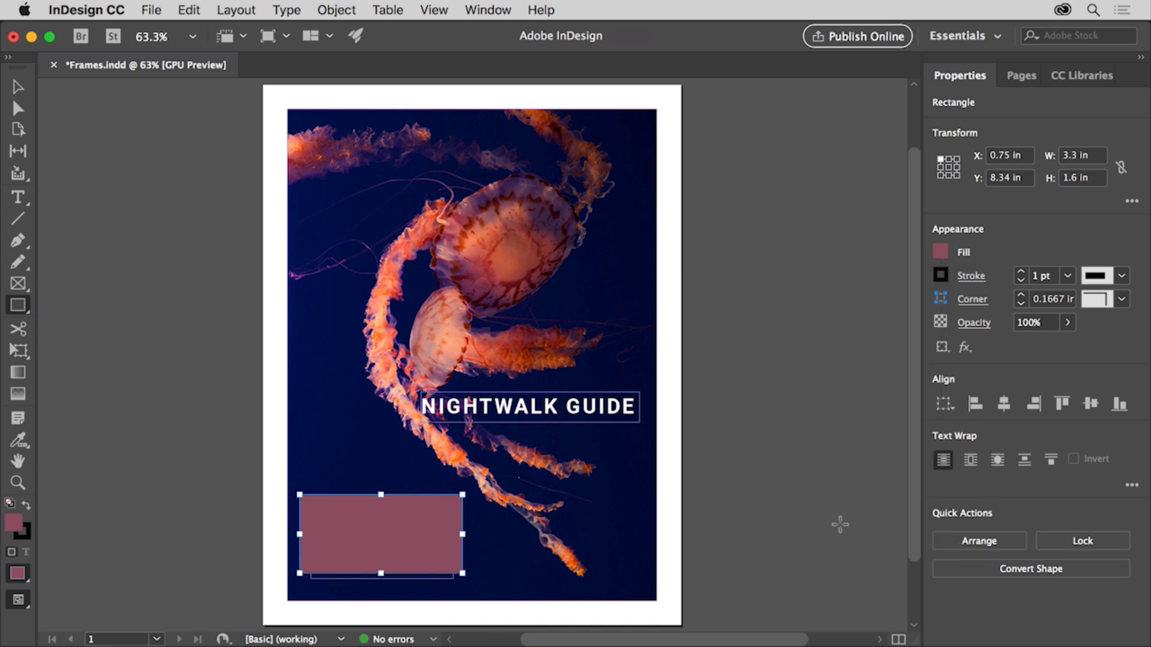
{"action": "left_click", "coordinate": [1020, 282]}
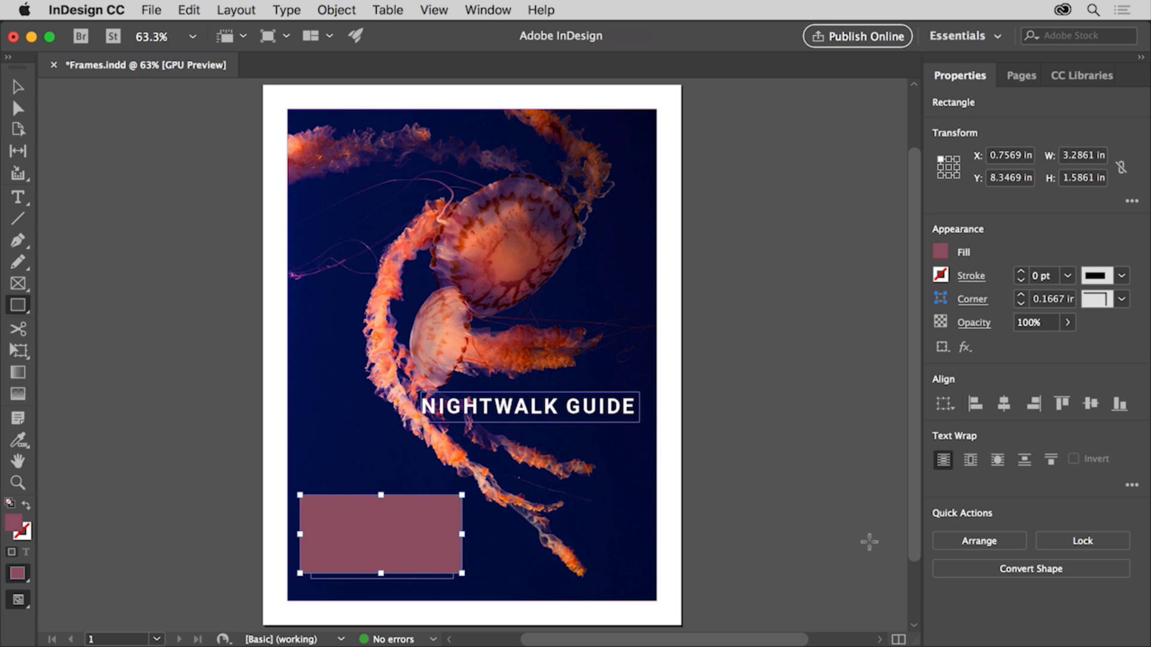
Send the rectangle backward behind the event text and move it to about X 0.78 in, Y 8.375 in
{"action": "left_click", "coordinate": [971, 542]}
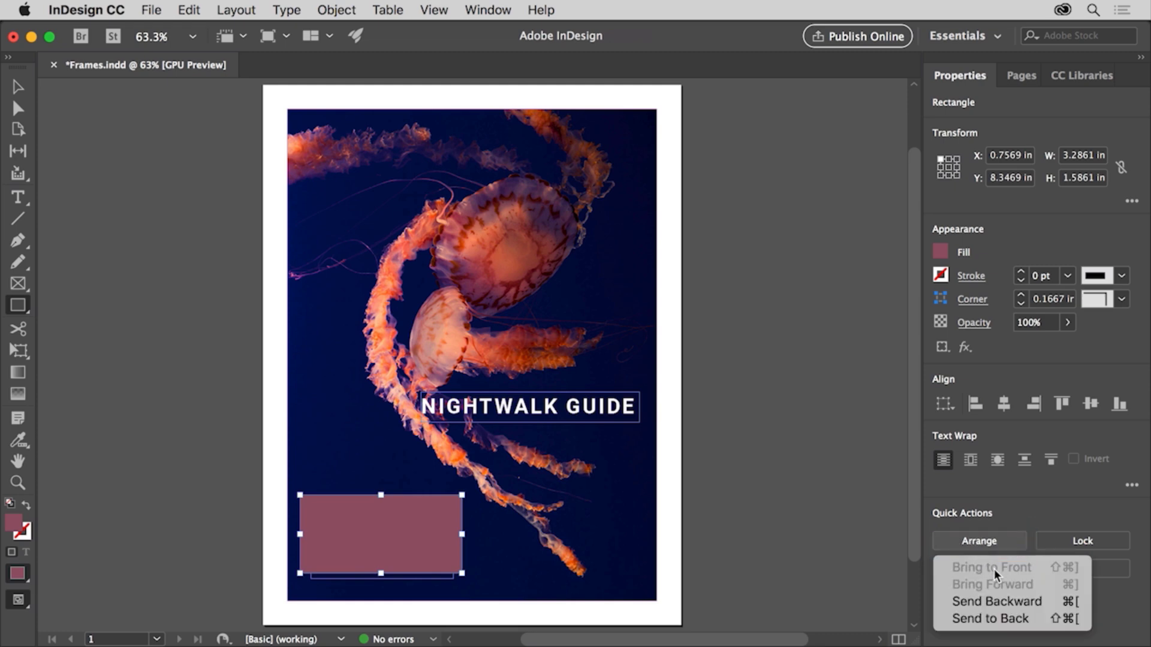
{"action": "left_click", "coordinate": [1004, 600]}
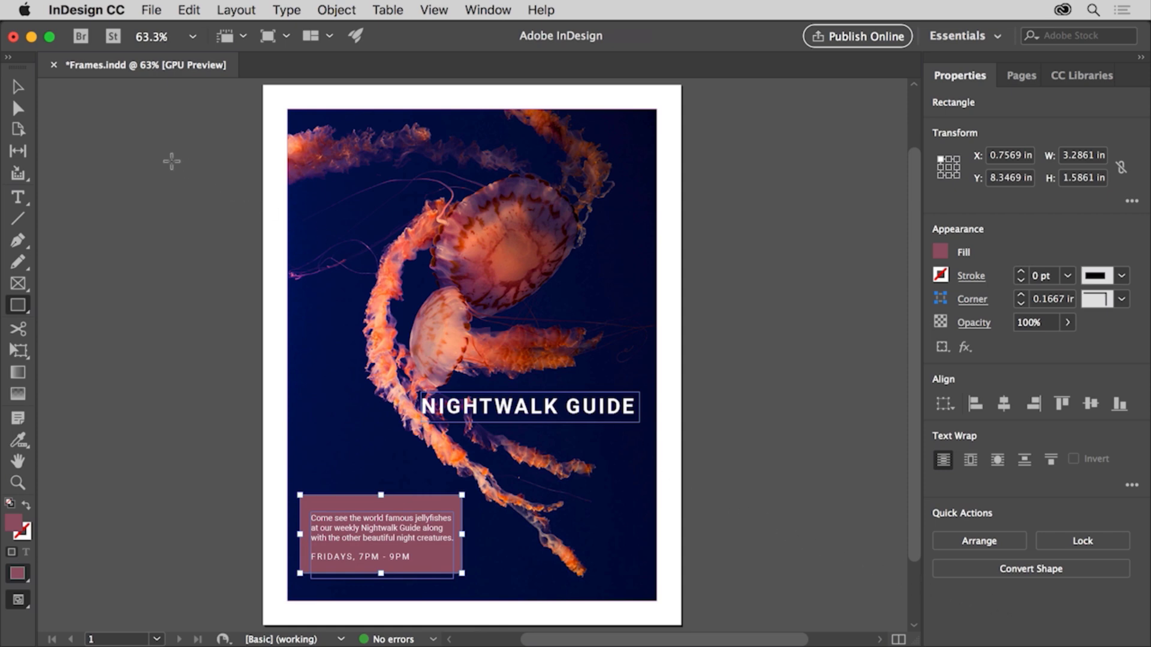
{"action": "left_click", "coordinate": [18, 89]}
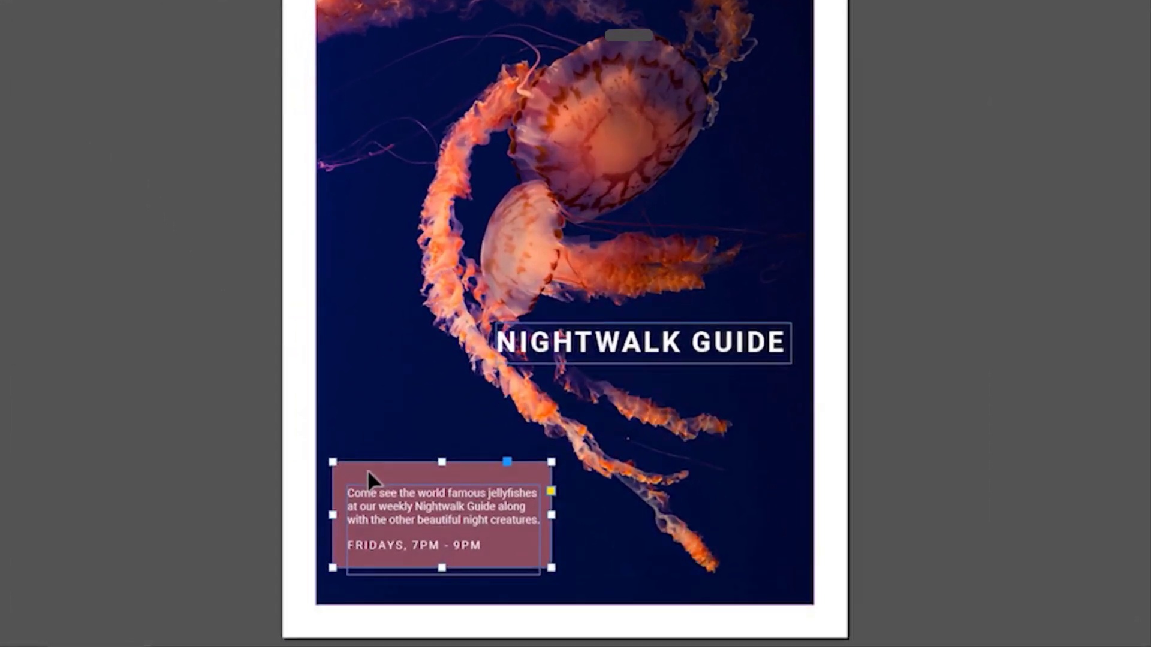
{"action": "left_click_drag", "start_coordinate": [327, 503], "coordinate": [372, 482]}
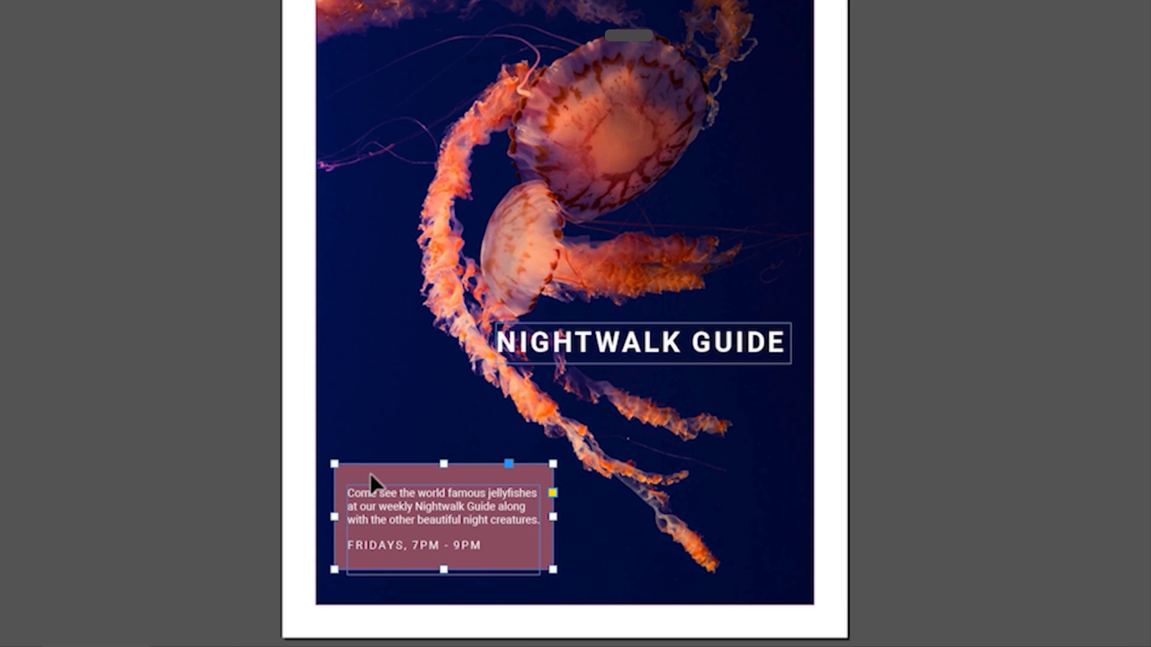
Round all four corners of the rectangle together to a radius of about 0.25 in
{"action": "left_click", "coordinate": [552, 493]}
{"action": "left_click", "coordinate": [552, 464]}
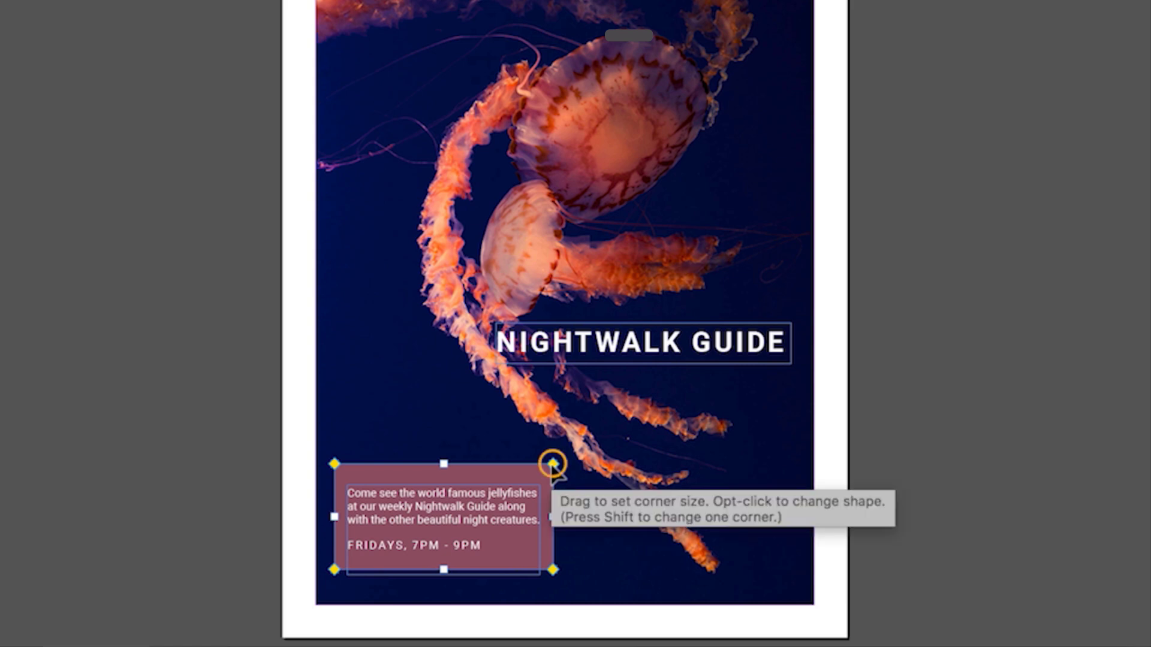
{"action": "left_click_drag", "start_coordinate": [552, 464], "coordinate": [534, 465]}
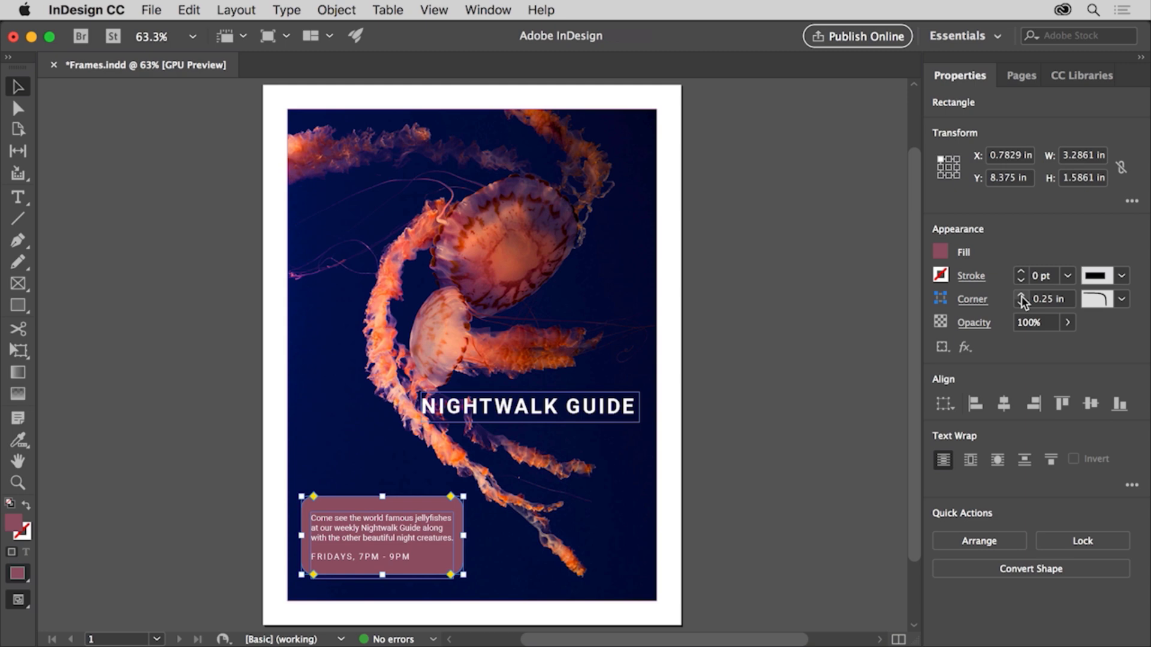
{"action": "left_click", "coordinate": [981, 301]}
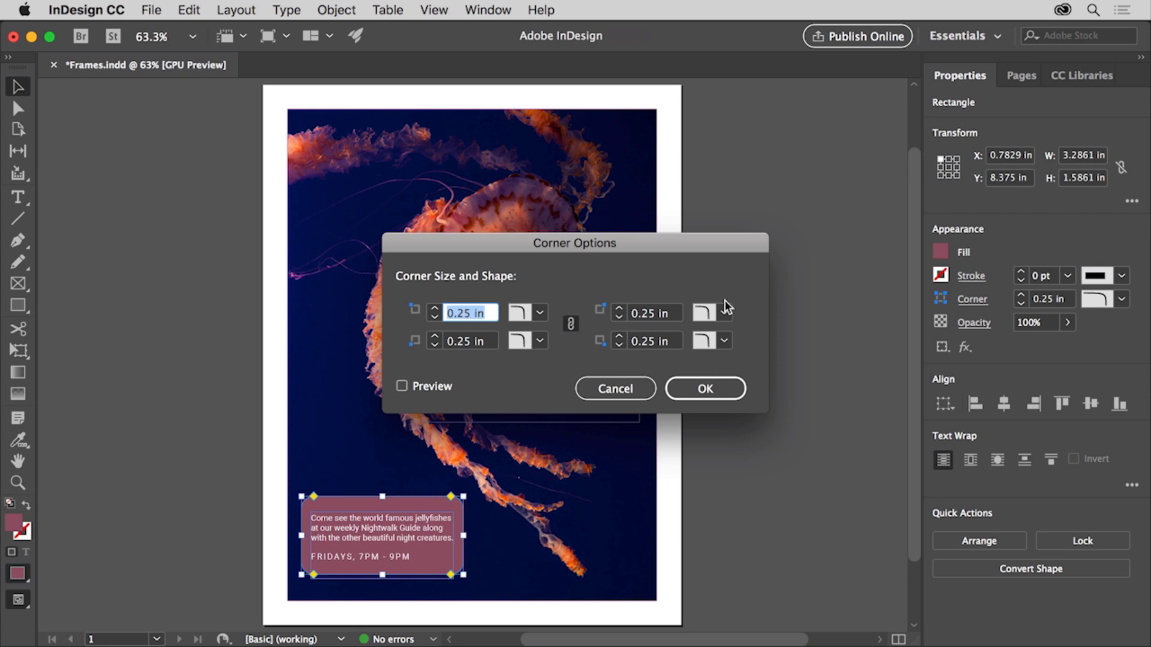
{"action": "left_click", "coordinate": [572, 327]}
{"action": "left_click", "coordinate": [591, 388]}
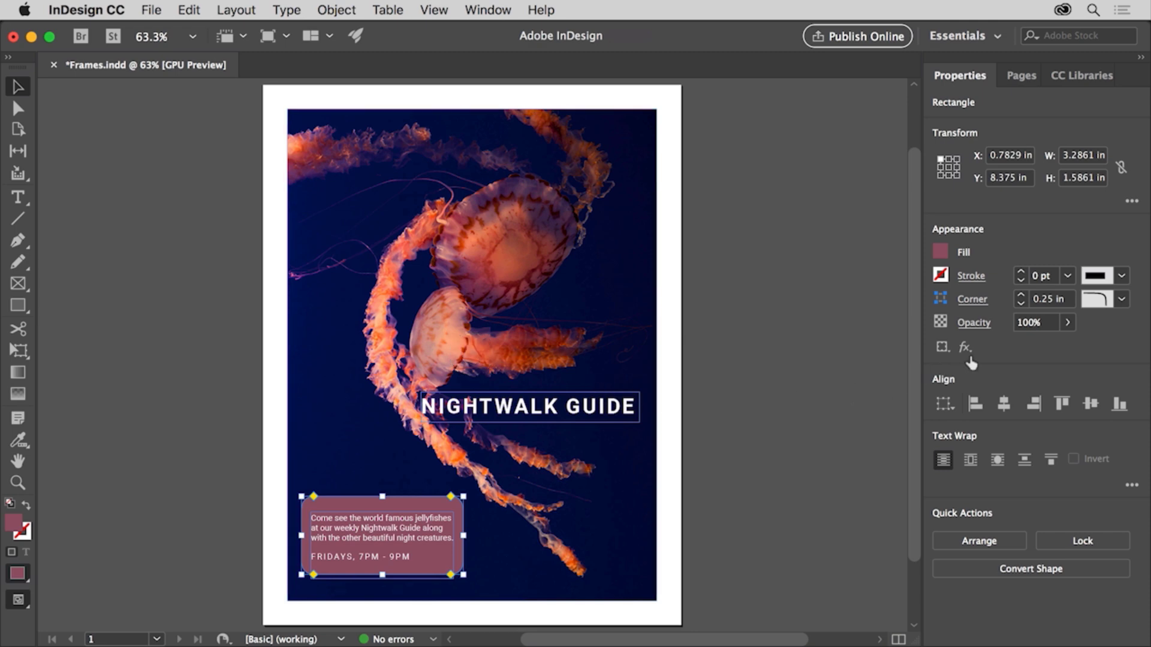
Try the Fancy corner shape on the rectangle and return it to Rounded, leaving nothing selected
{"action": "left_click", "coordinate": [1120, 300]}
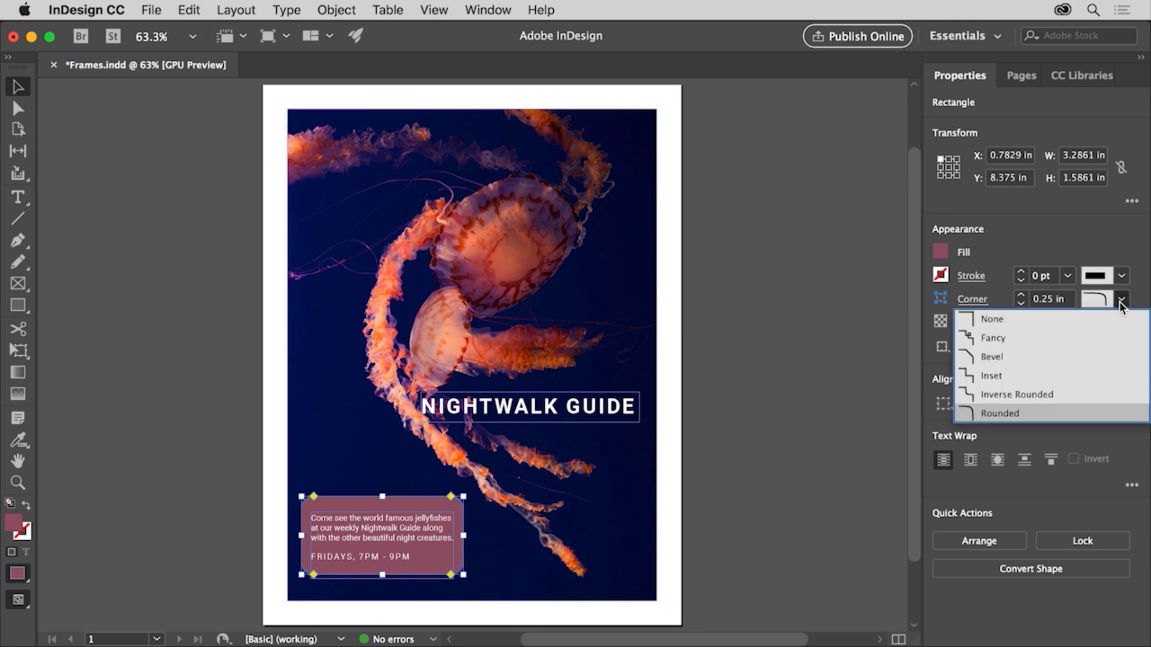
{"action": "left_click", "coordinate": [1101, 340]}
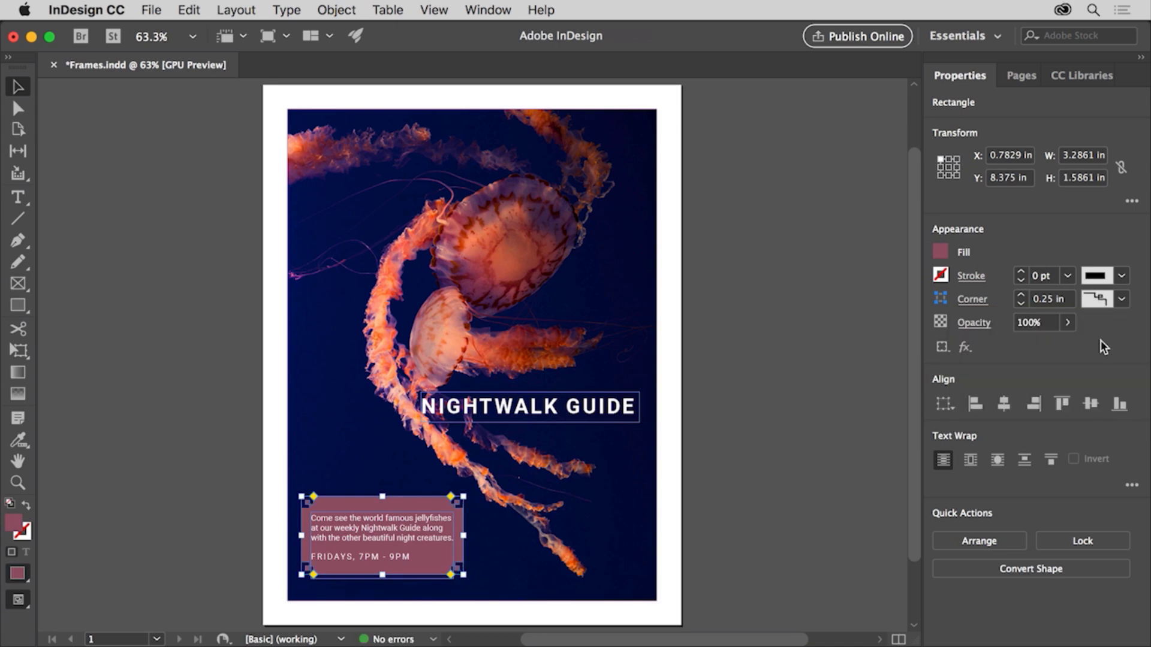
{"action": "left_click", "coordinate": [1120, 301]}
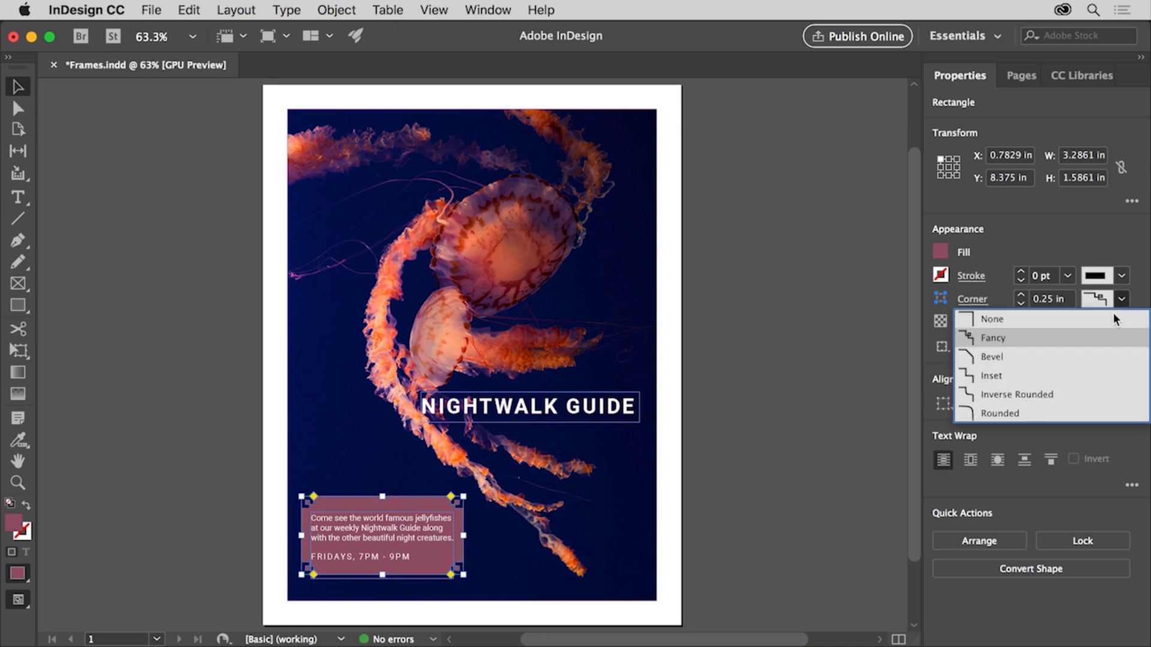
{"action": "left_click", "coordinate": [1070, 414]}
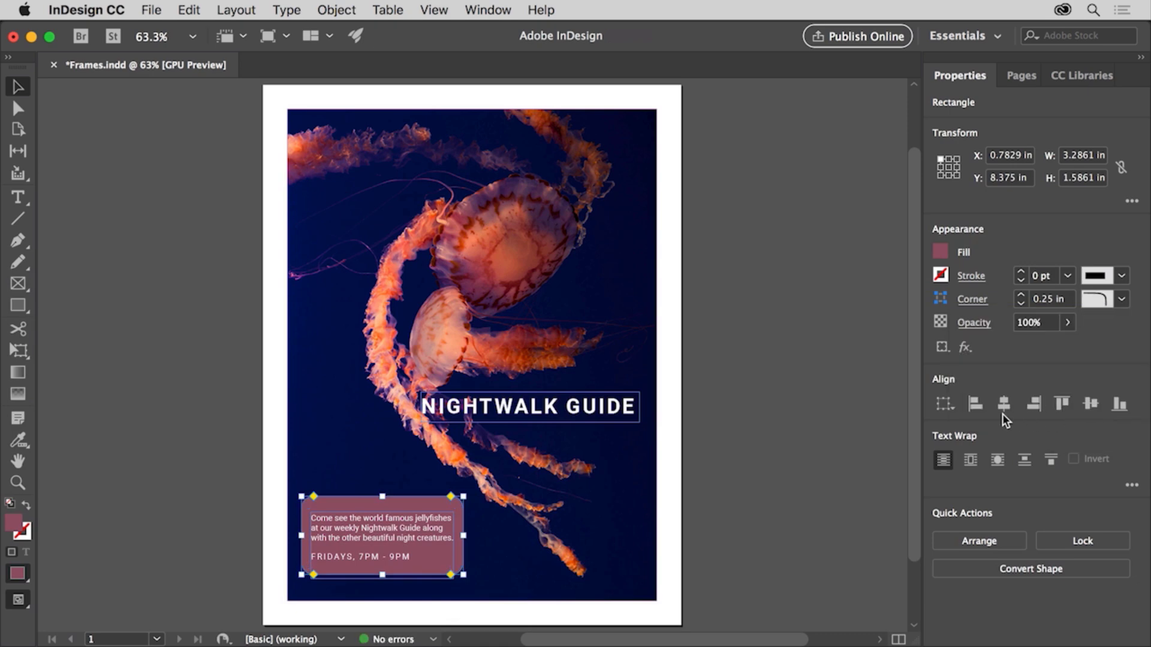
{"action": "left_click", "coordinate": [819, 389]}
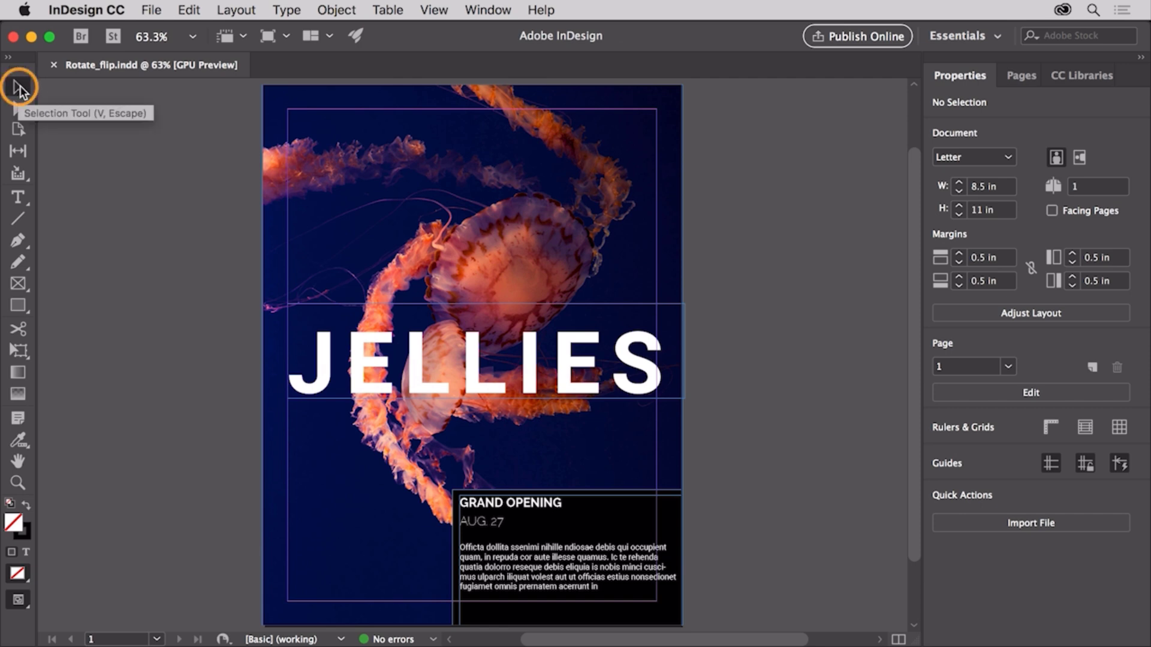
Flip the jellyfish background image horizontally about its center reference point, then deselect it
{"action": "left_click", "coordinate": [291, 166]}
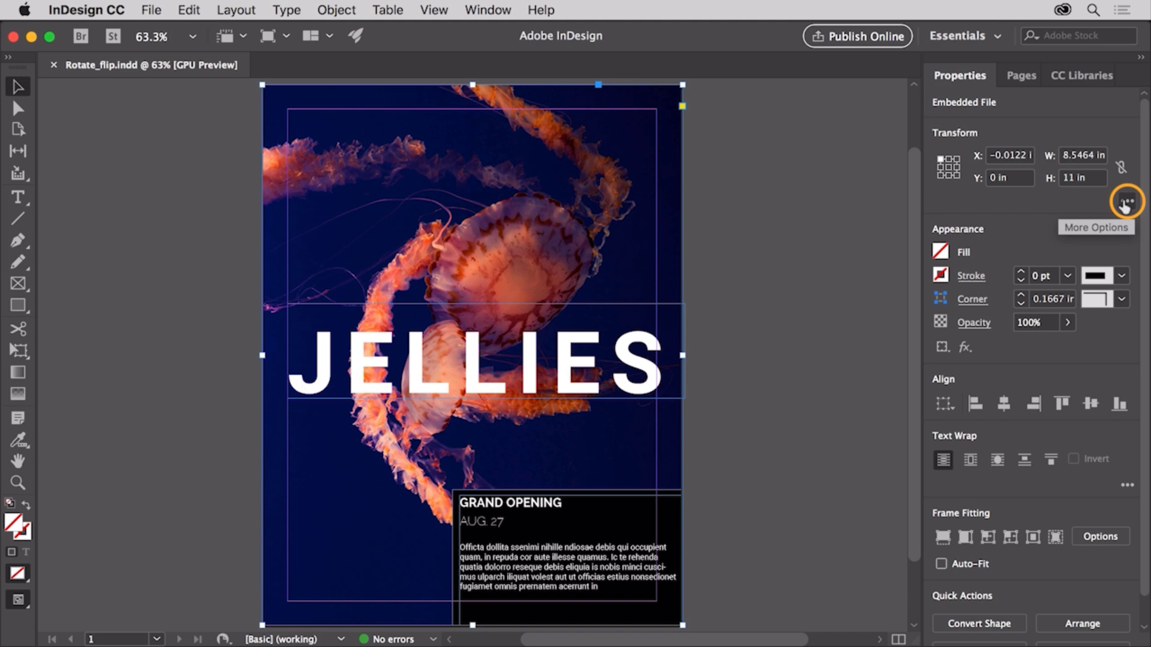
{"action": "left_click", "coordinate": [1126, 204]}
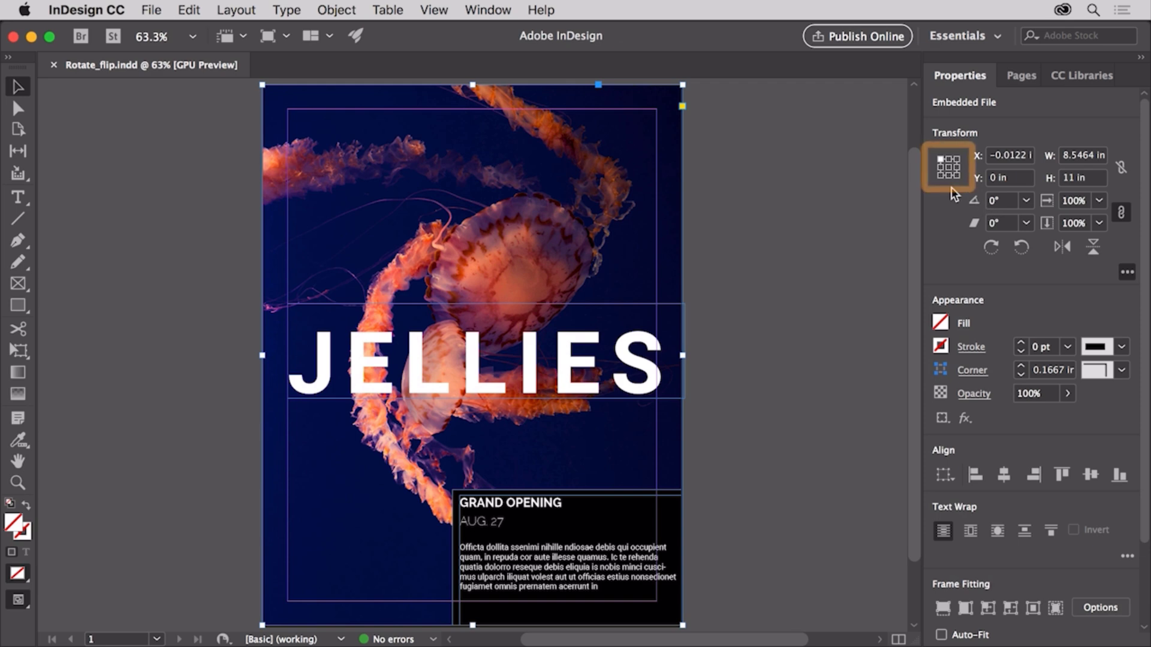
{"action": "left_click", "coordinate": [940, 159]}
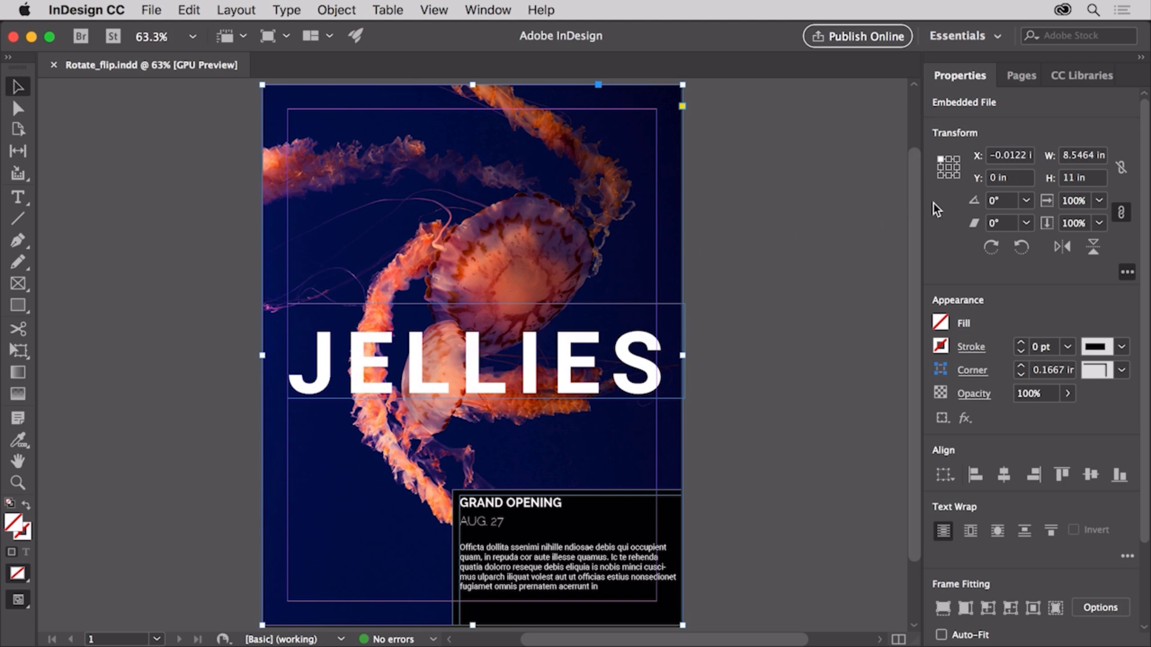
{"action": "left_click", "coordinate": [950, 170]}
{"action": "left_click", "coordinate": [1058, 247]}
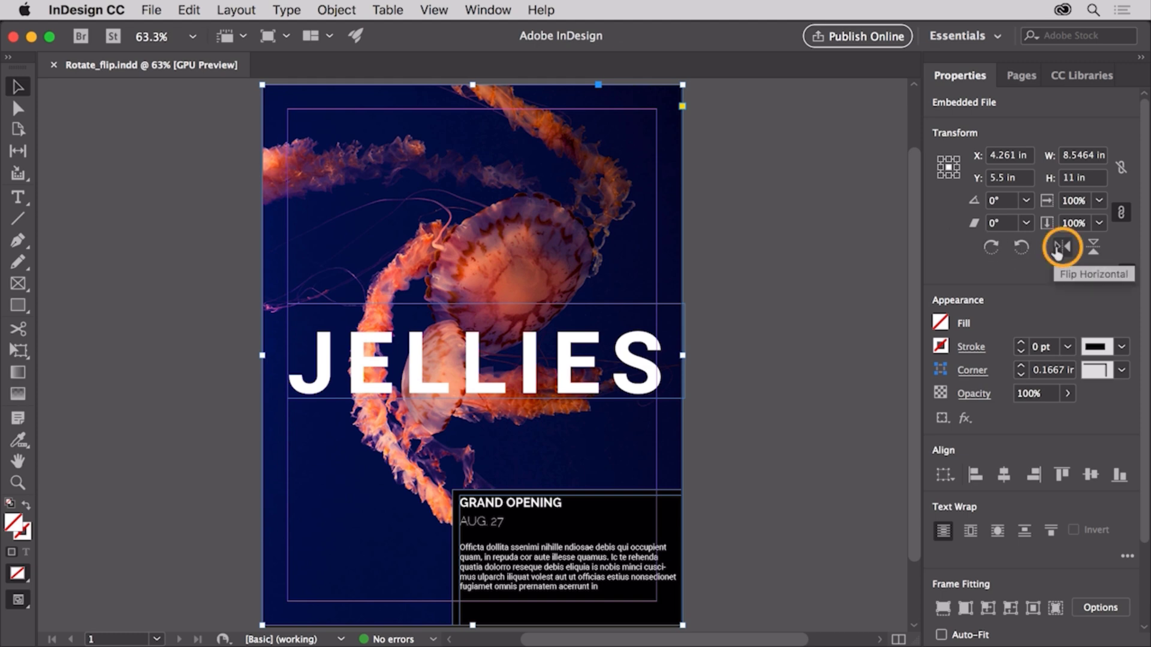
{"action": "left_click", "coordinate": [1058, 248]}
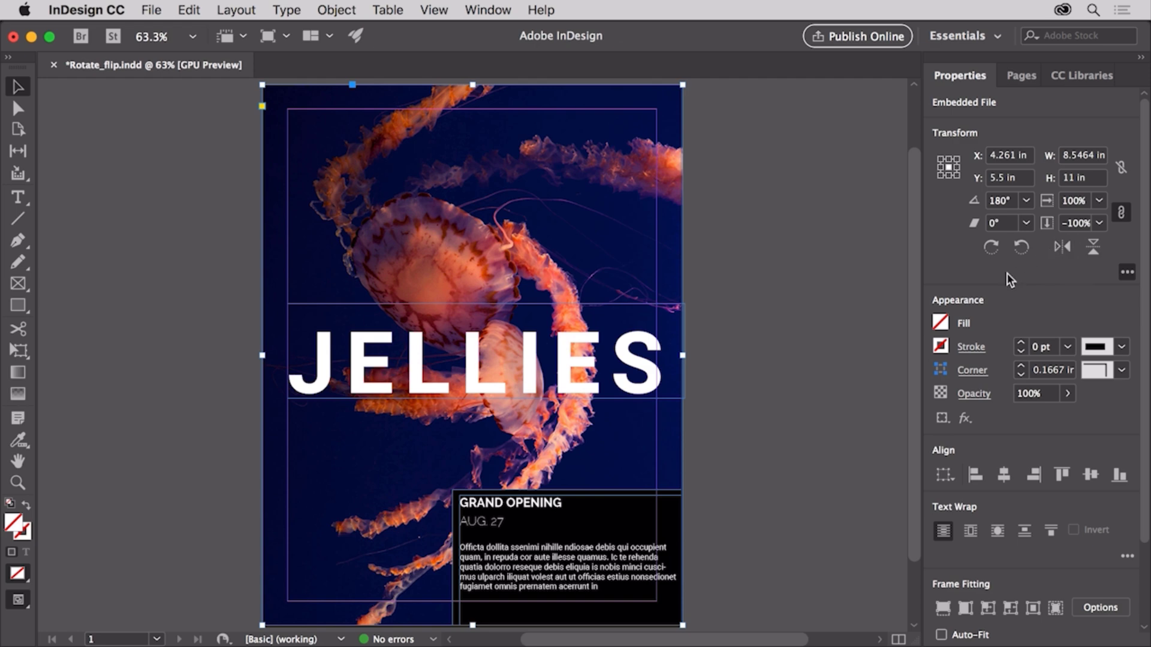
{"action": "left_click", "coordinate": [706, 327]}
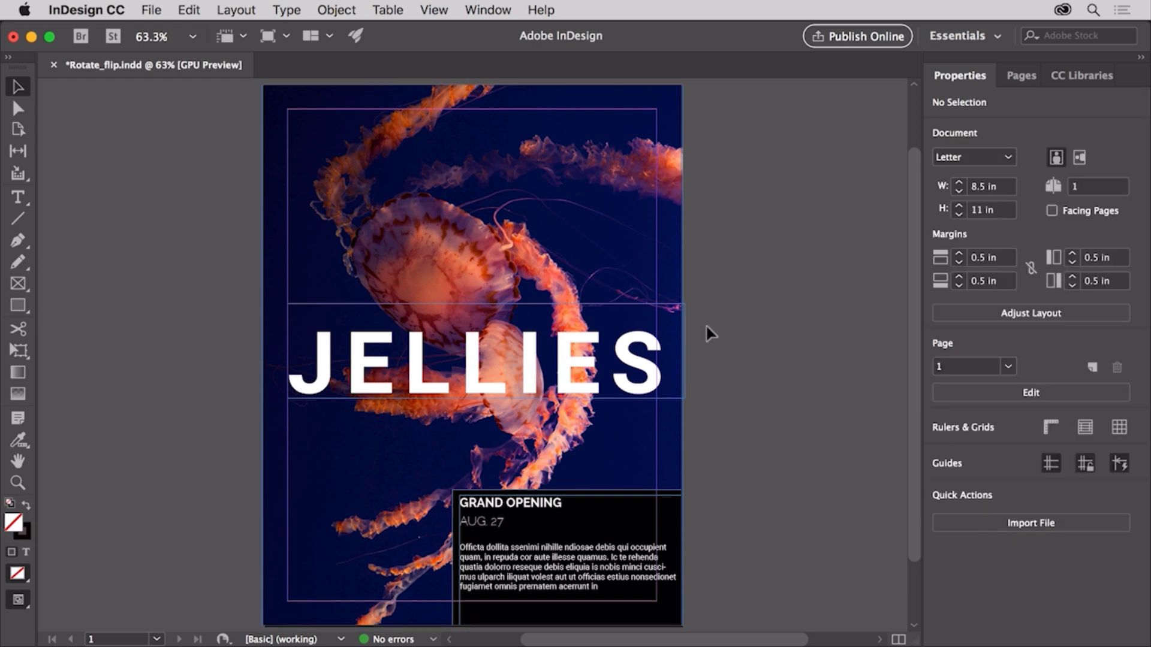
Rotate the JELLIES text frame to −90° and move it to the page's right edge, about X 7.53 in, Y 5.14 in
{"action": "left_click", "coordinate": [657, 347]}
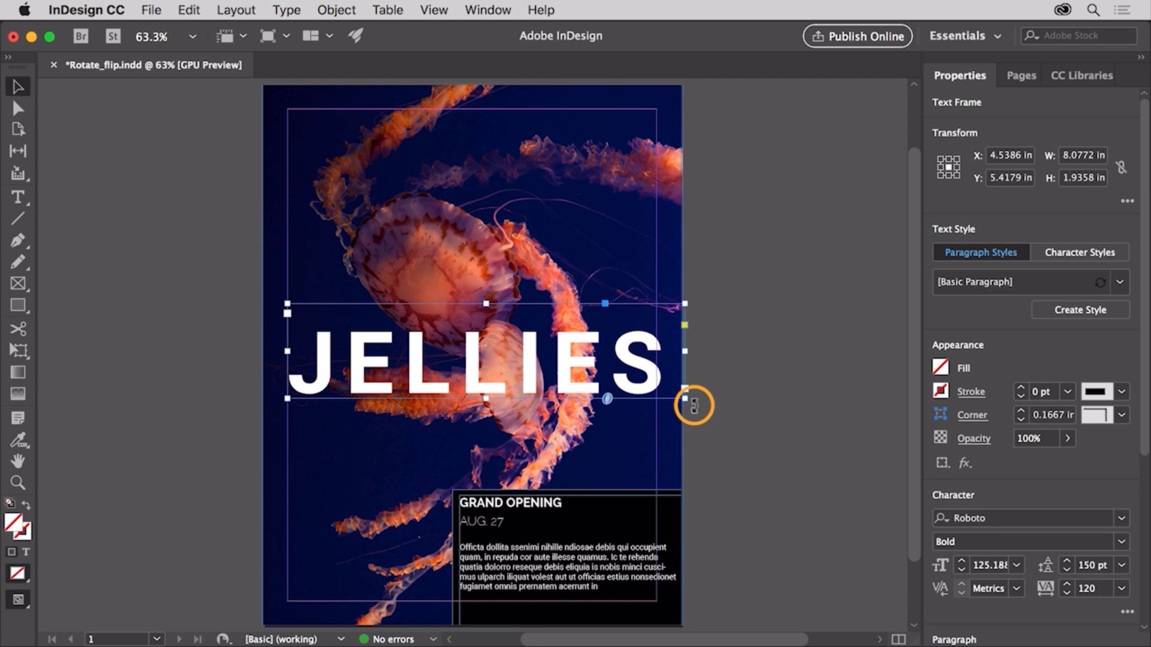
{"action": "left_click_drag", "start_coordinate": [693, 405], "coordinate": [656, 461]}
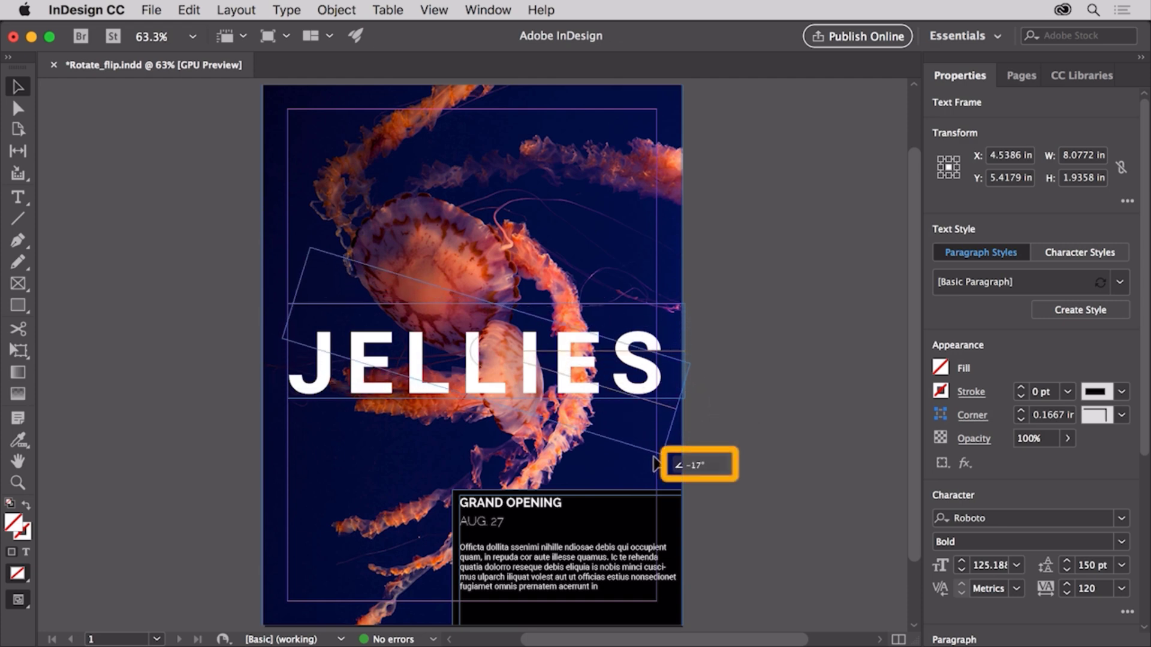
{"action": "left_click_drag", "start_coordinate": [656, 463], "coordinate": [445, 524]}
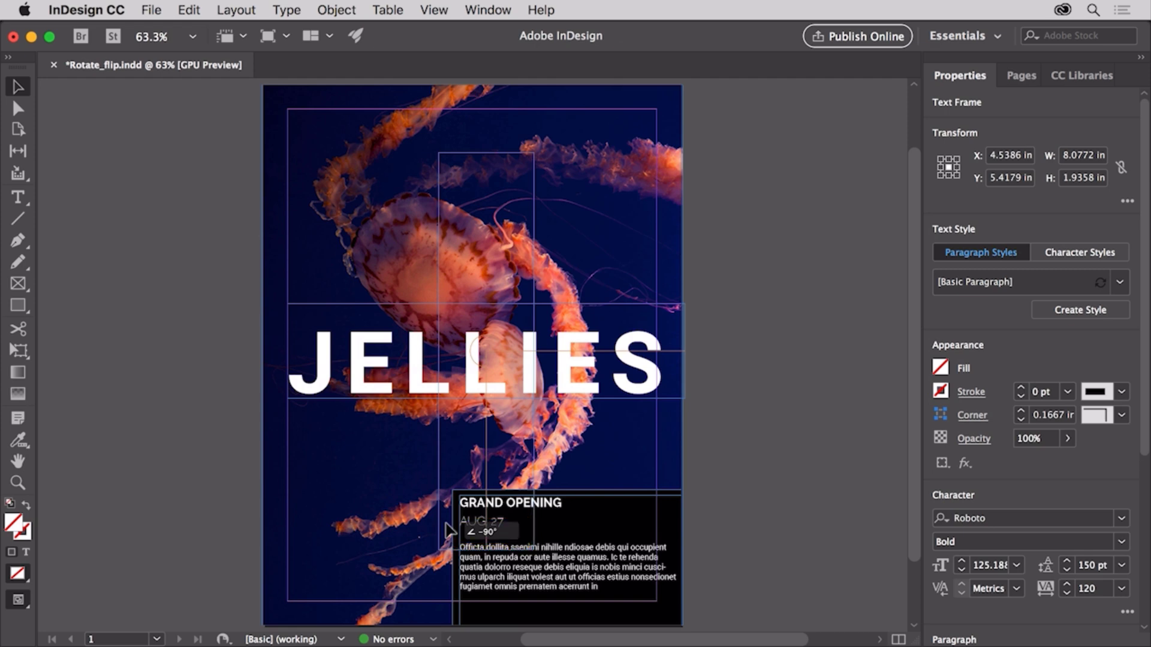
{"action": "left_click_drag", "start_coordinate": [447, 527], "coordinate": [447, 528]}
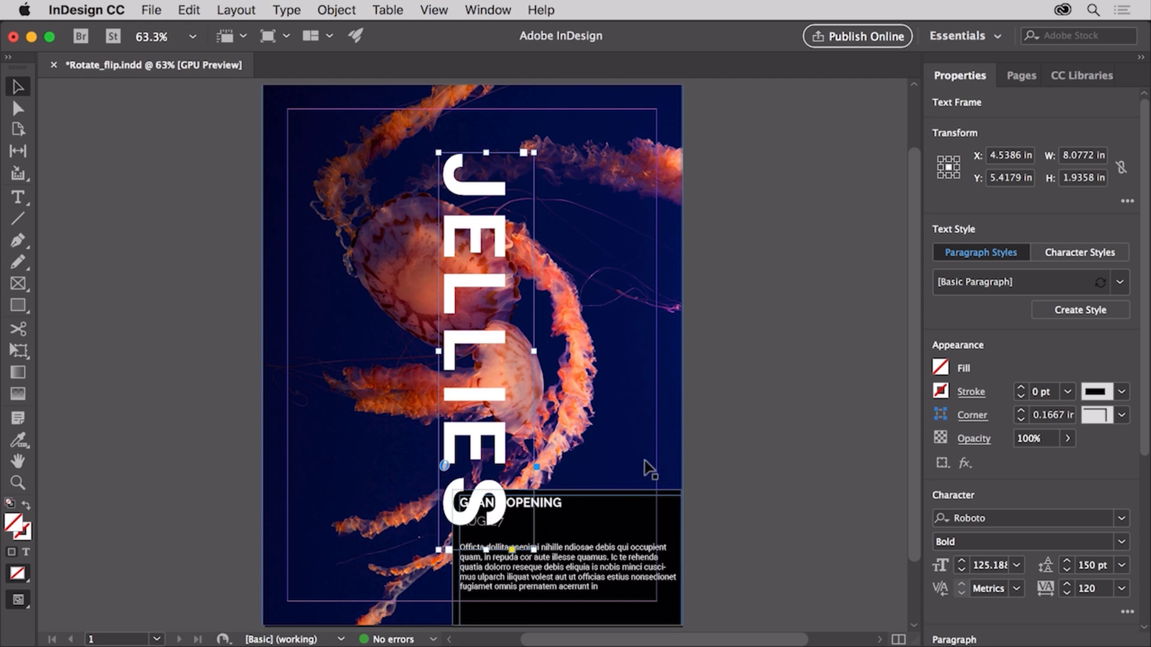
{"action": "left_click", "coordinate": [1127, 201]}
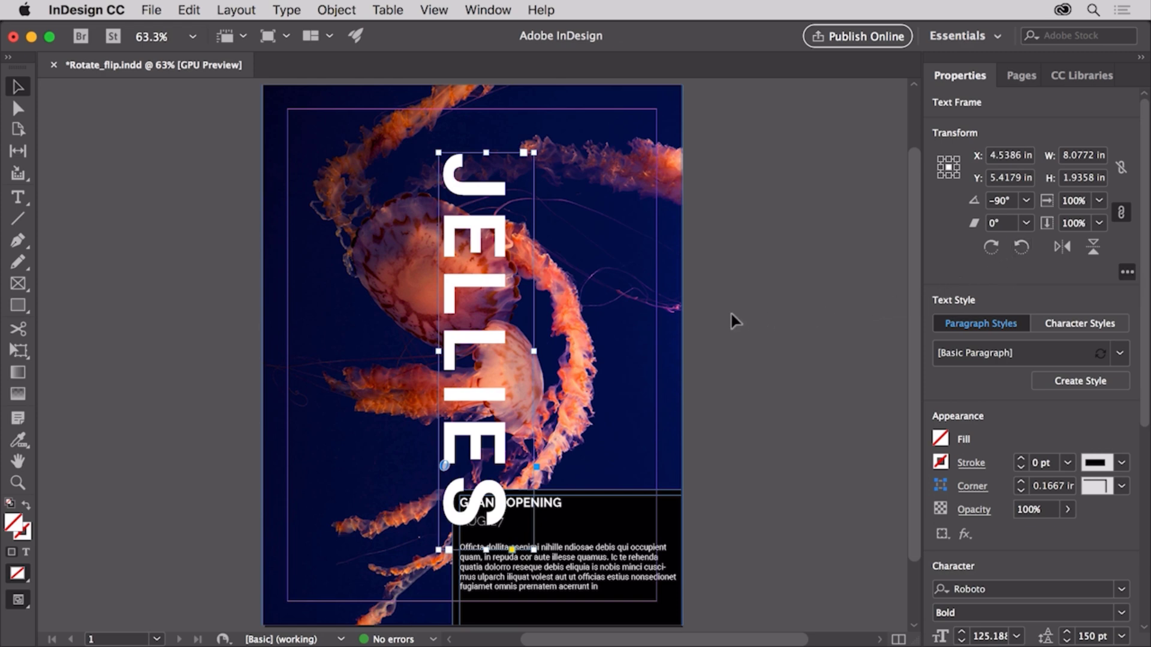
{"action": "left_click_drag", "start_coordinate": [491, 285], "coordinate": [638, 274]}
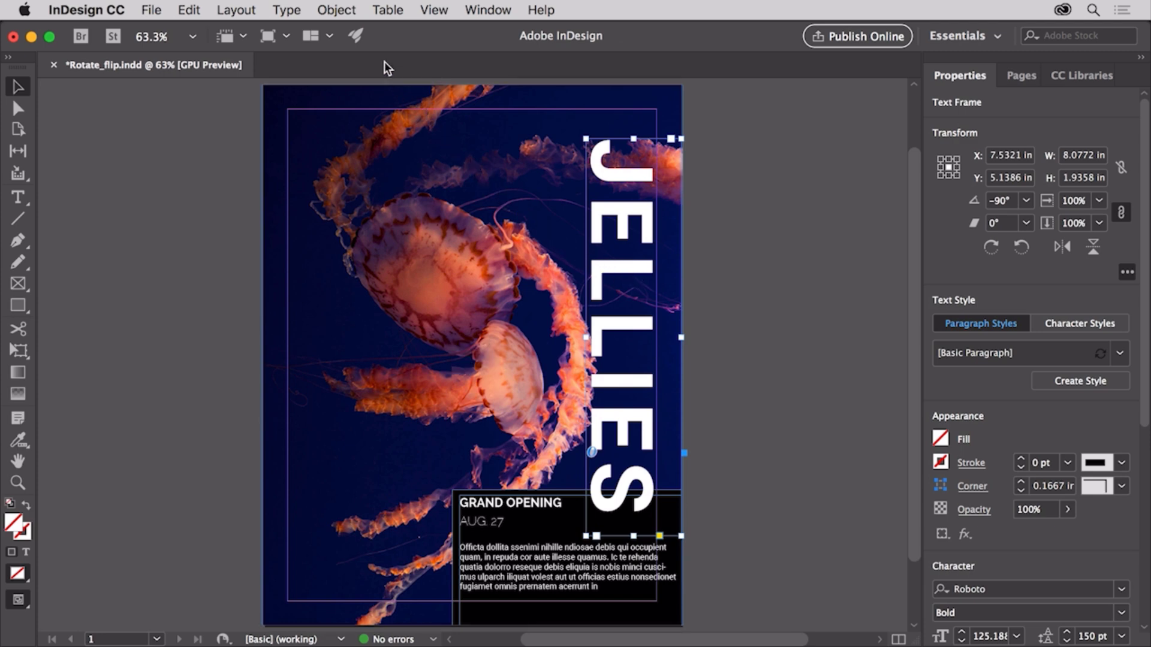
Lock the rotated JELLIES text frame in place and check the command for unlocking everything on the spread
{"action": "left_click", "coordinate": [356, 12]}
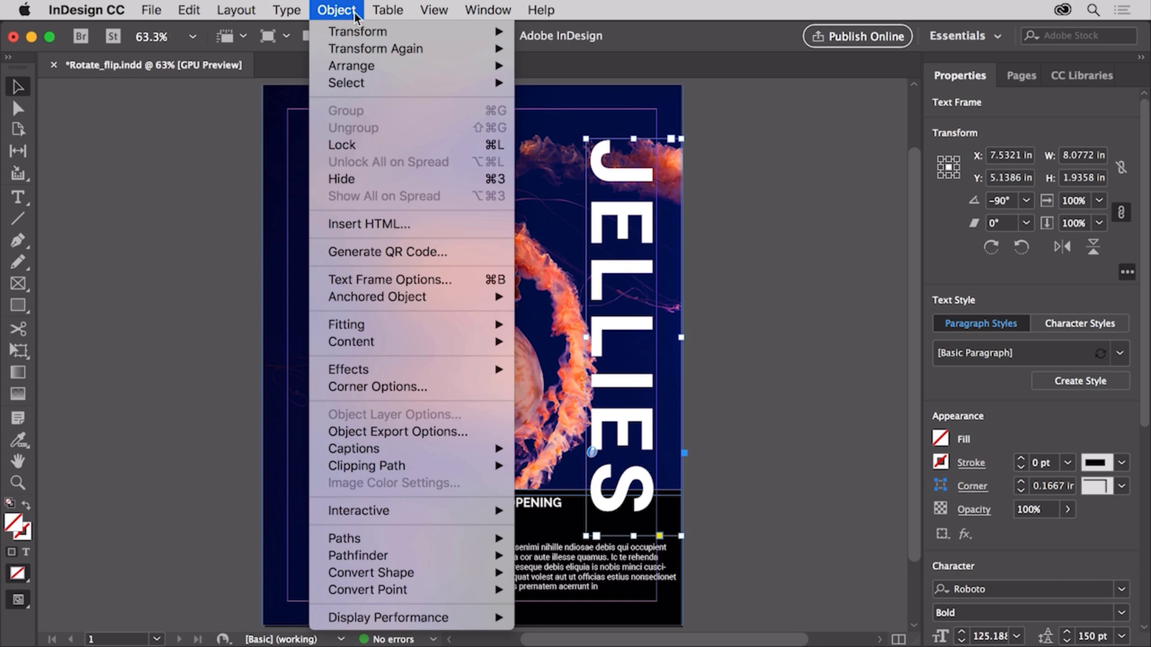
{"action": "left_click", "coordinate": [393, 144]}
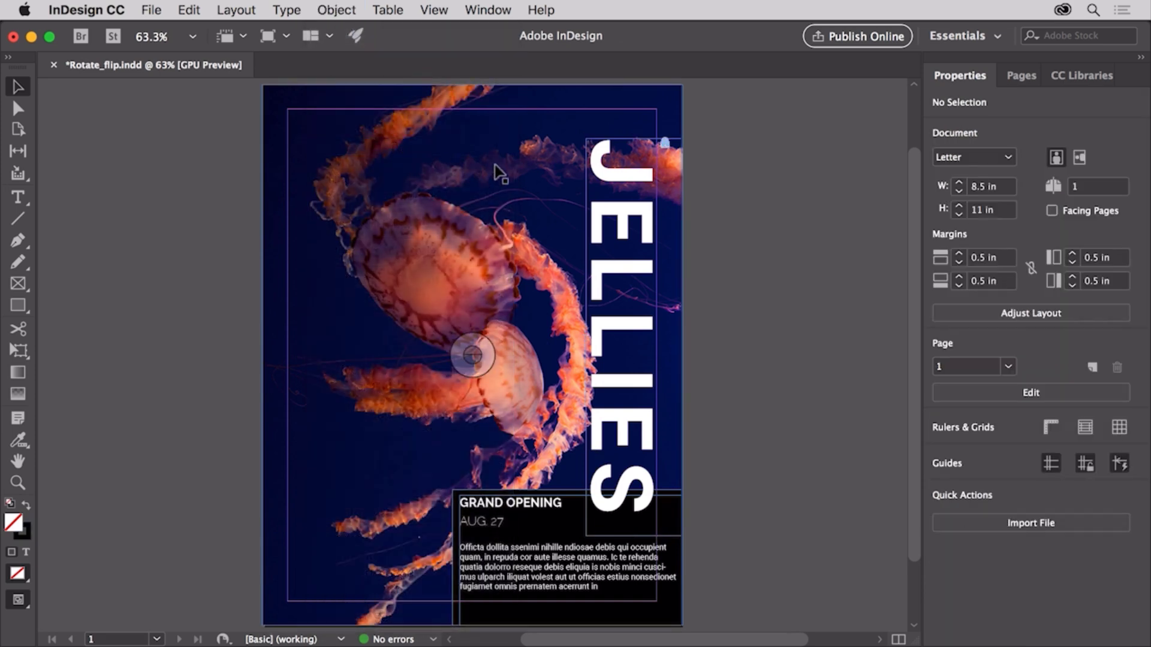
{"action": "left_click", "coordinate": [663, 146]}
{"action": "left_click", "coordinate": [347, 14]}
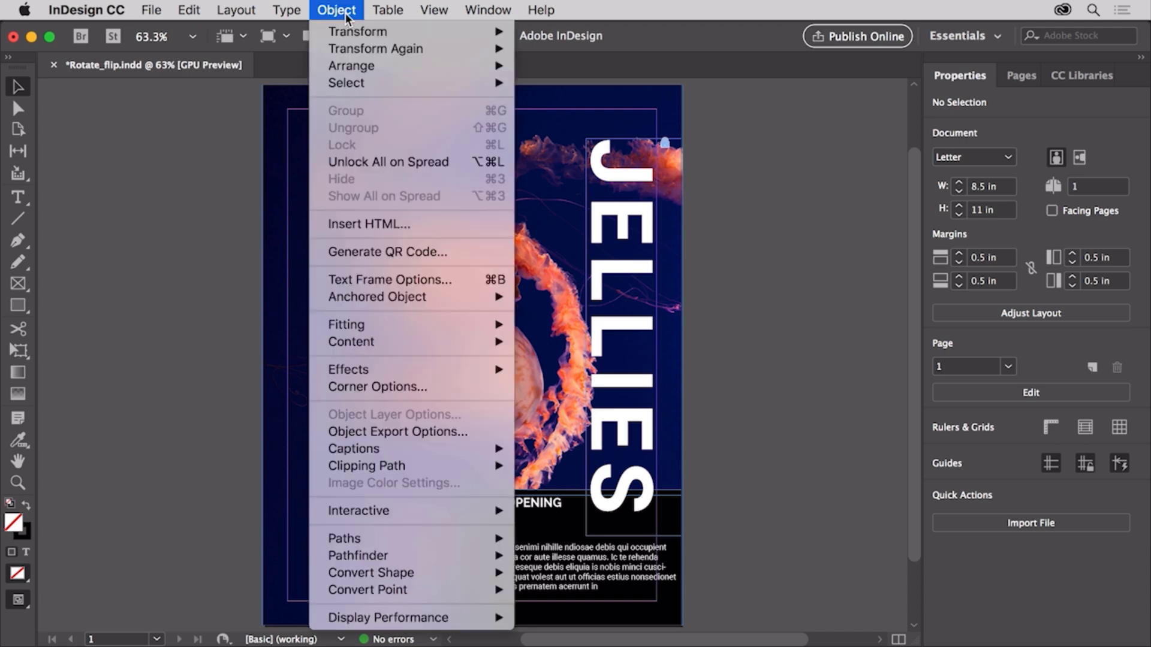
{"action": "left_click", "coordinate": [416, 162]}
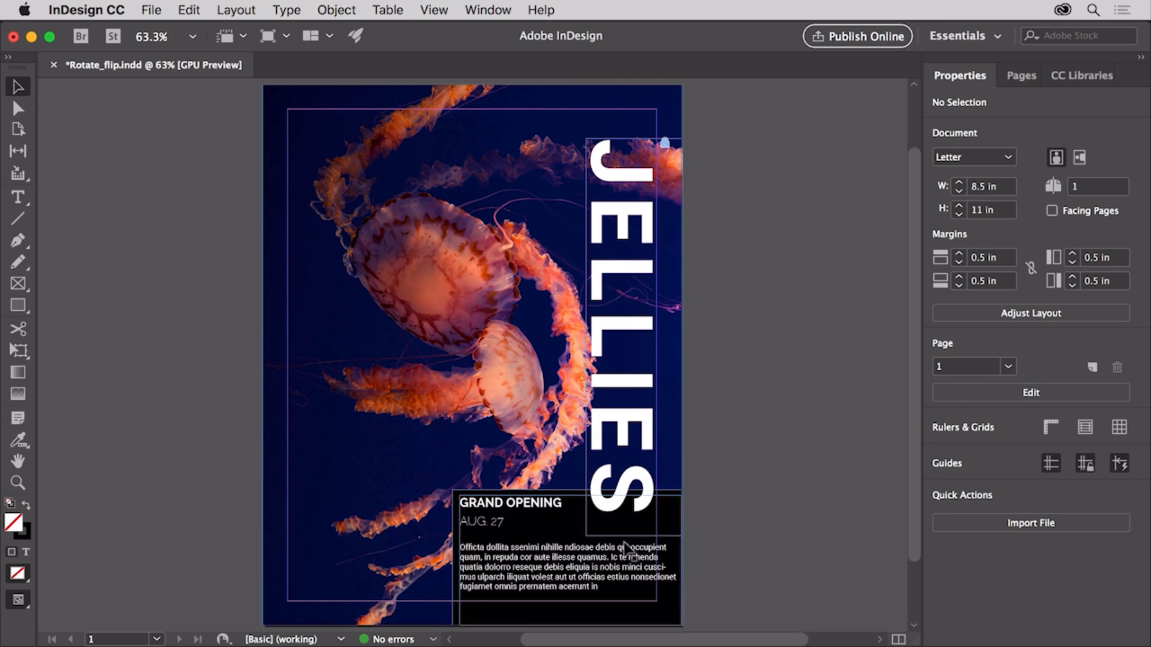
Hide the Grand Opening event text frame to expose the black rectangle behind it
{"action": "left_click", "coordinate": [606, 558]}
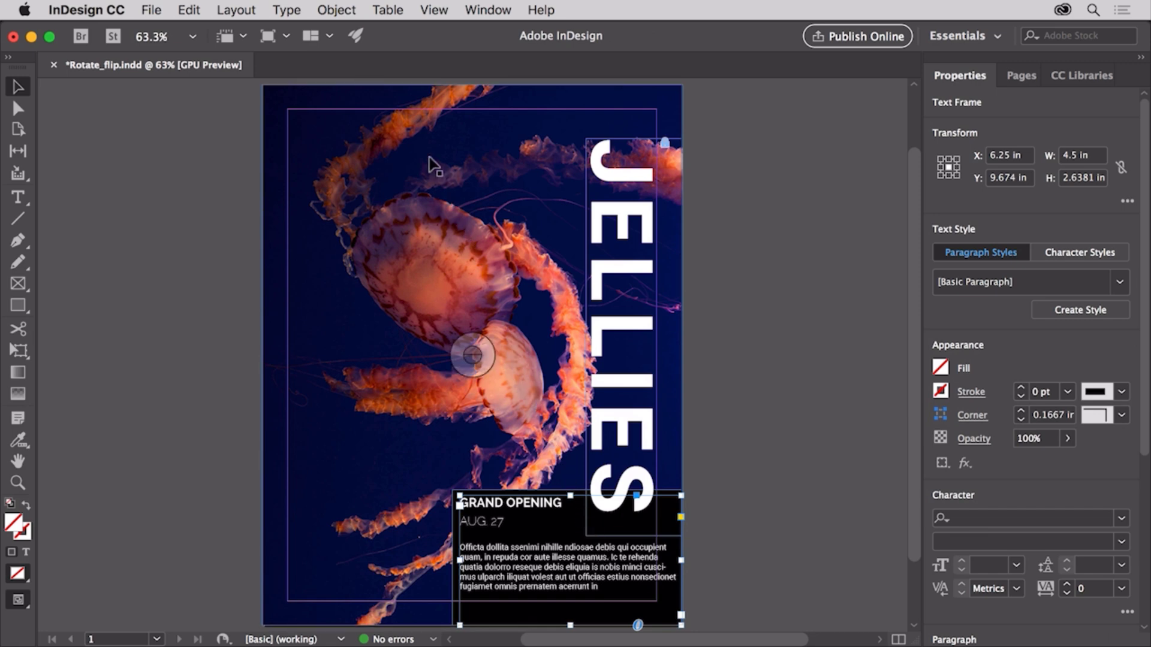
{"action": "left_click", "coordinate": [336, 9]}
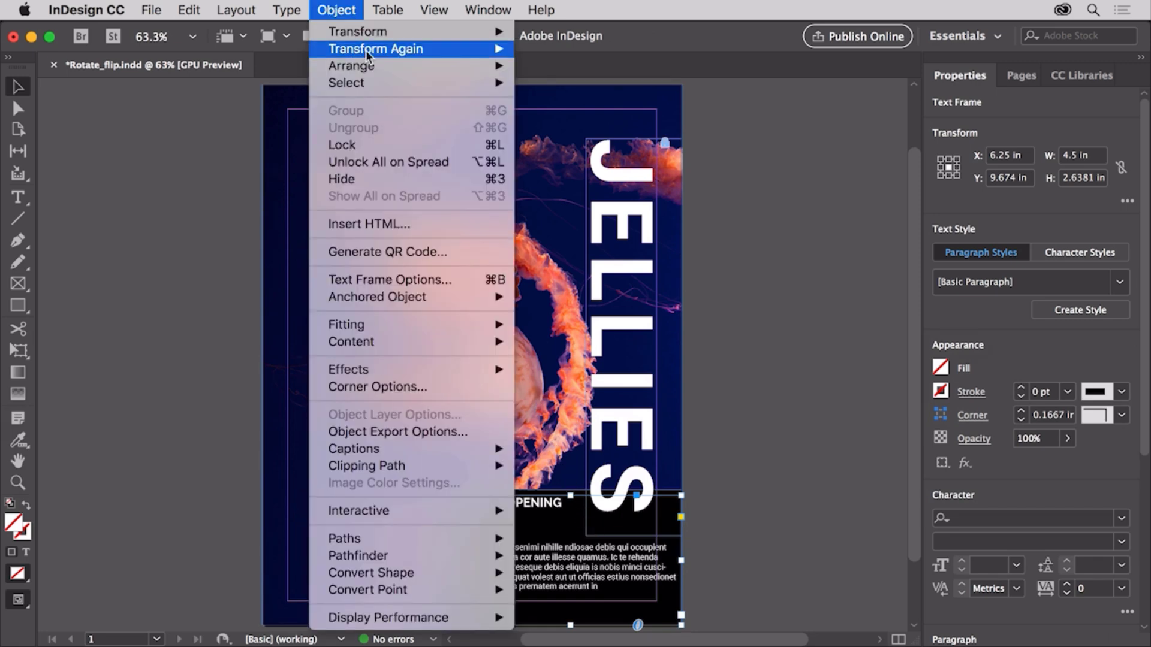
{"action": "left_click", "coordinate": [390, 174]}
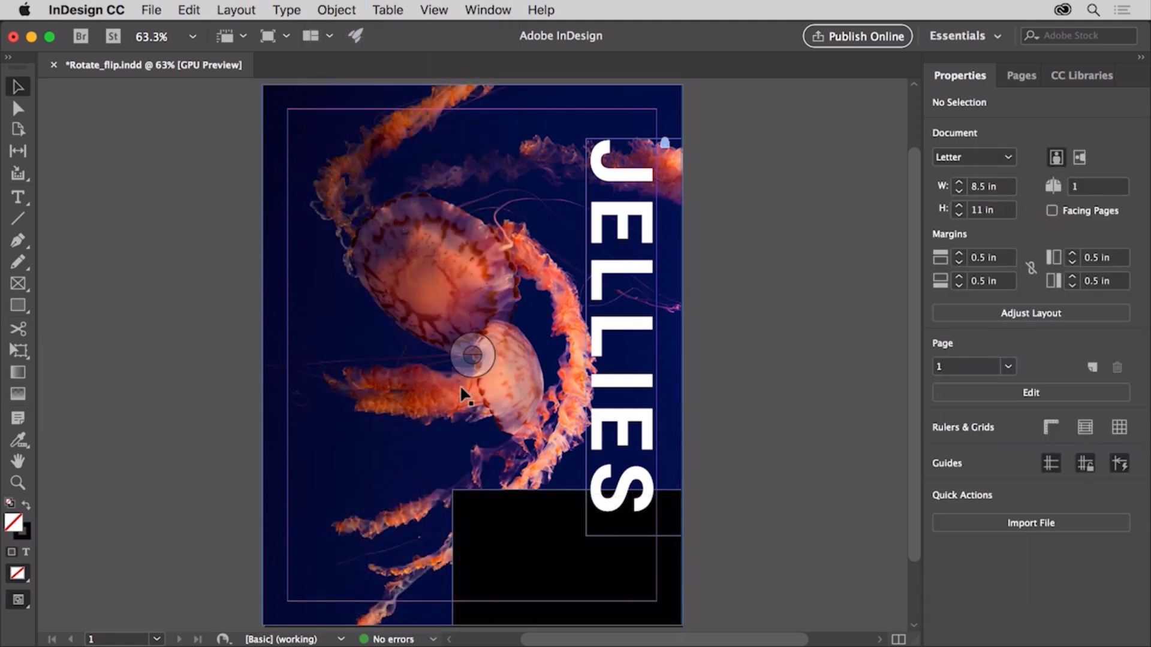
Enlarge the black rectangle from its upper-left corner to about 4.95 by 3.43 in, and show the hidden text frame again
{"action": "left_click", "coordinate": [484, 511]}
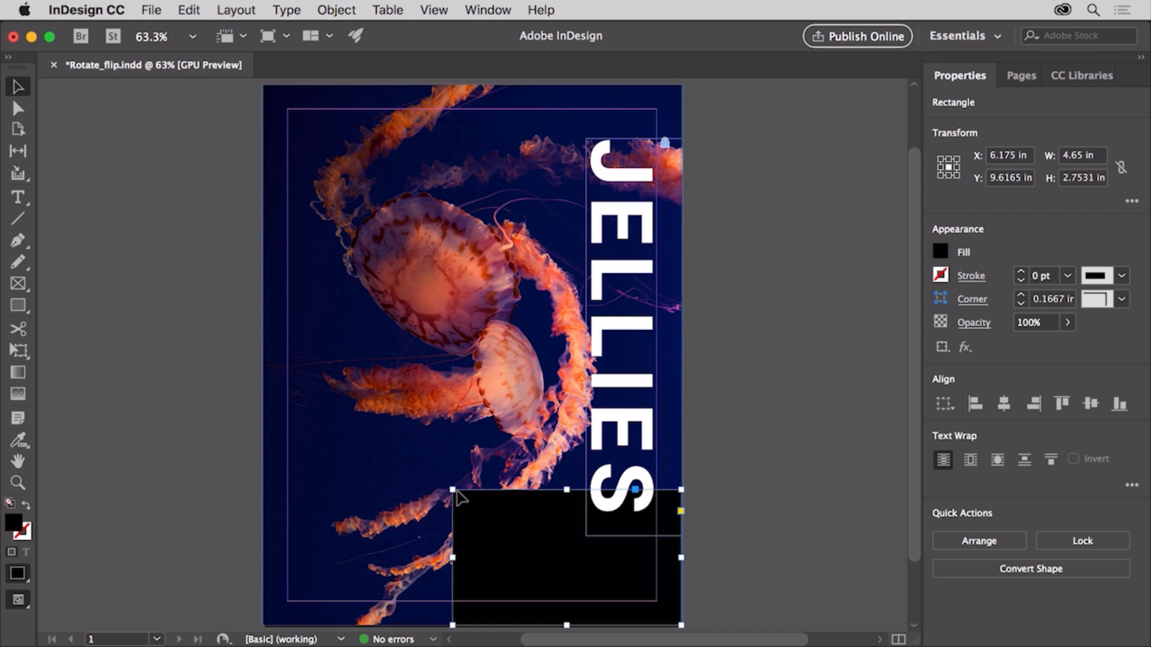
{"action": "left_click_drag", "start_coordinate": [451, 488], "coordinate": [437, 457]}
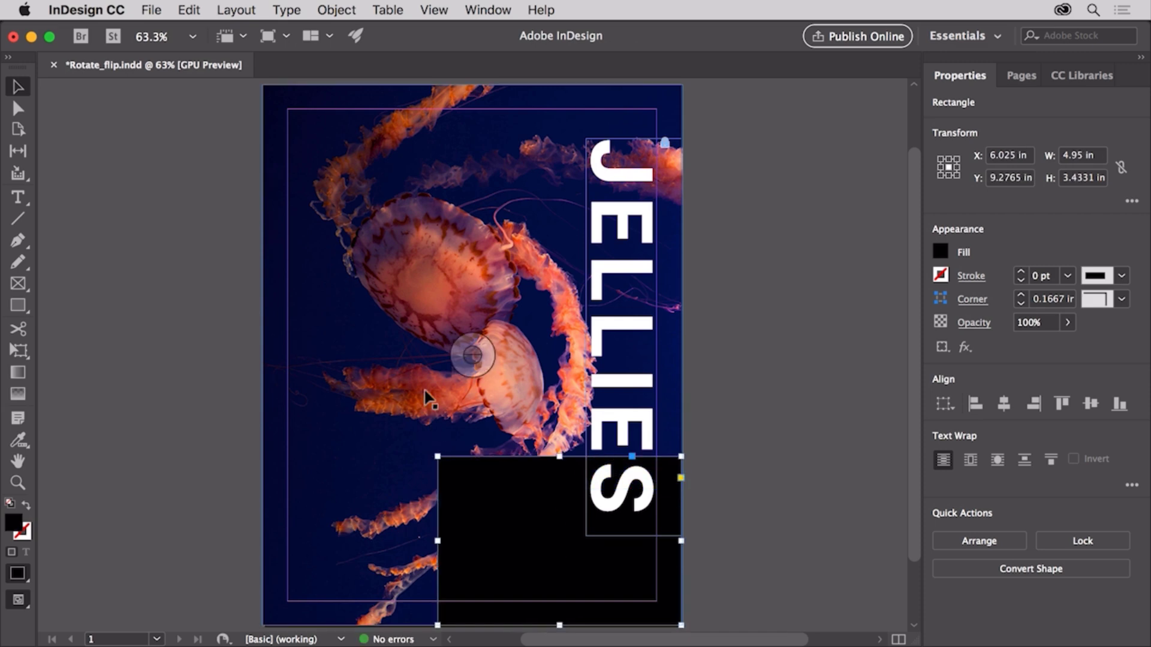
{"action": "left_click", "coordinate": [349, 10]}
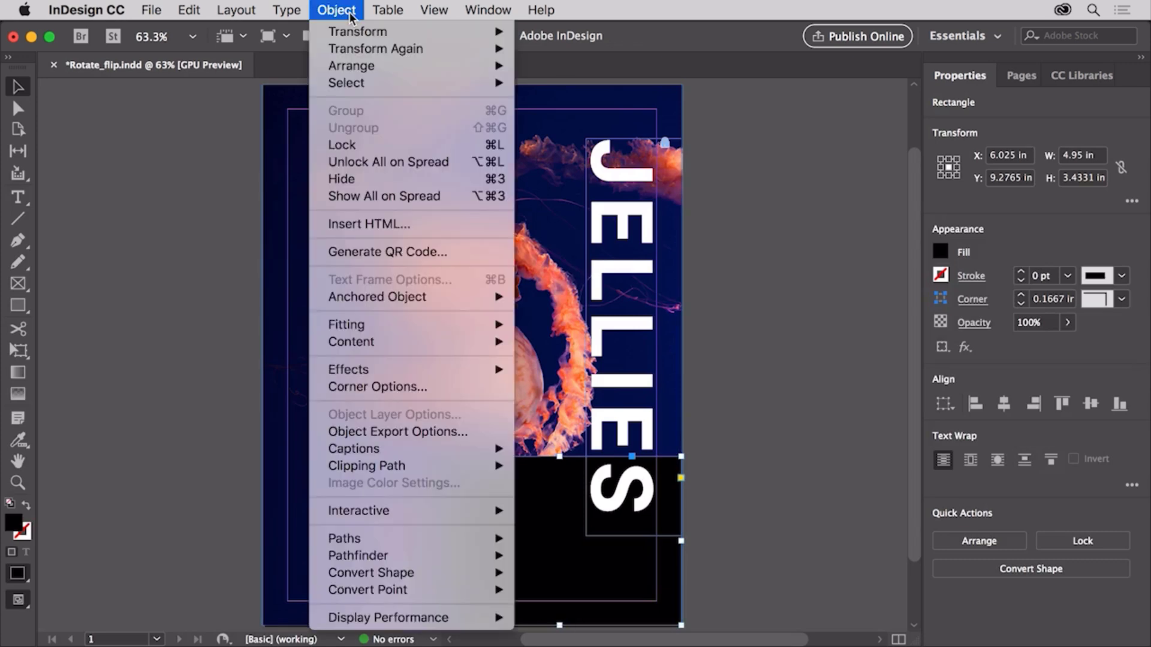
{"action": "left_click", "coordinate": [423, 194]}
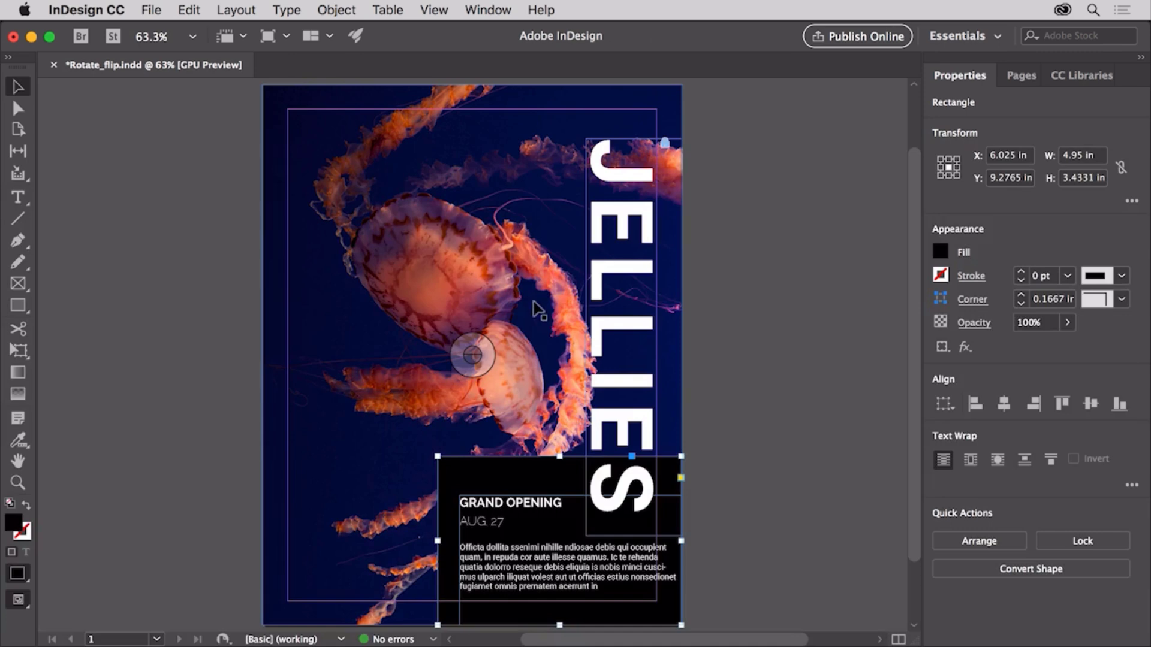
{"action": "left_click", "coordinate": [726, 349]}
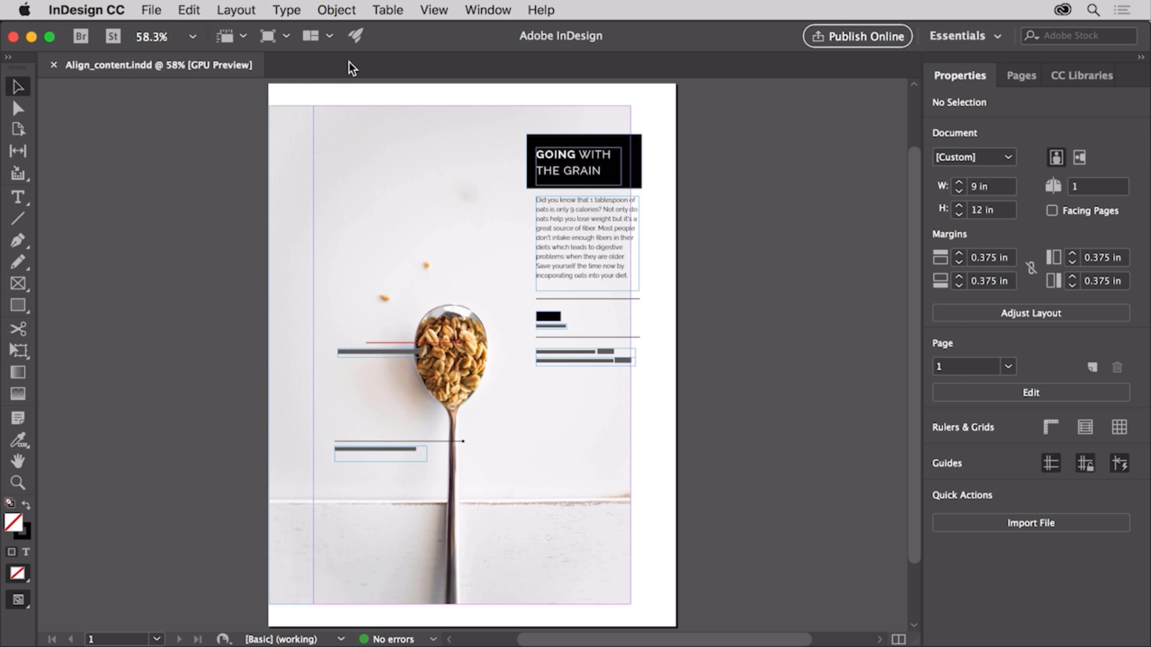
Move the "ONLY 9 CALORIES PER SERVING" text to line up with the red line's left end, about X 3.14 in, Y 5.95 in
{"action": "left_click", "coordinate": [432, 10]}
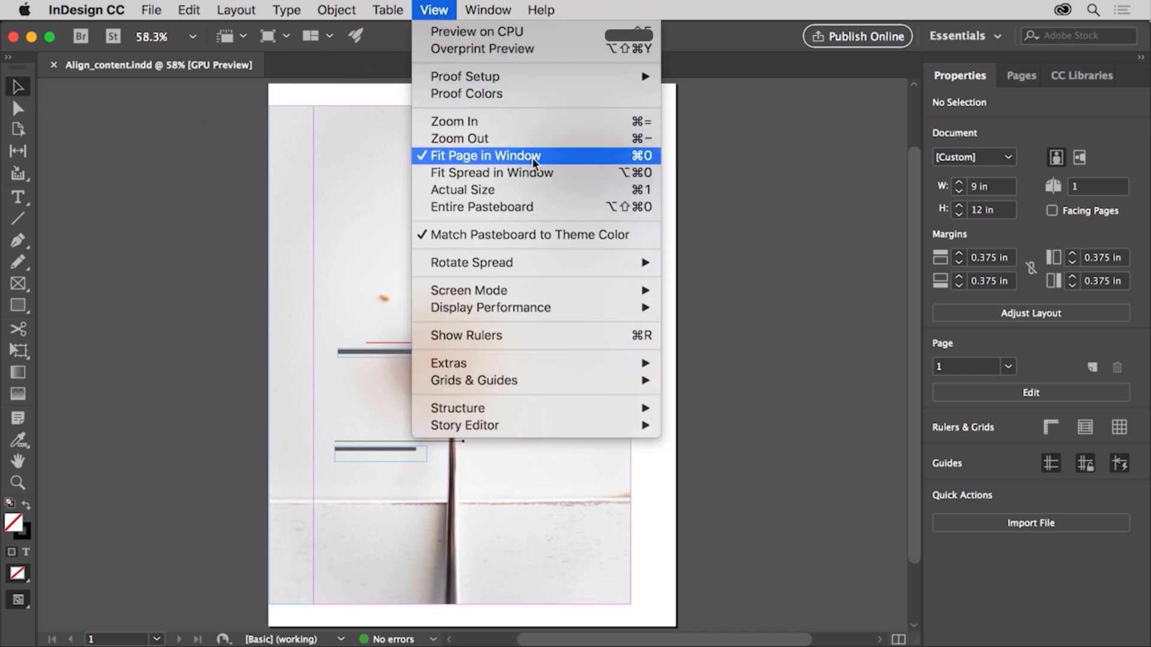
{"action": "left_click", "coordinate": [554, 157]}
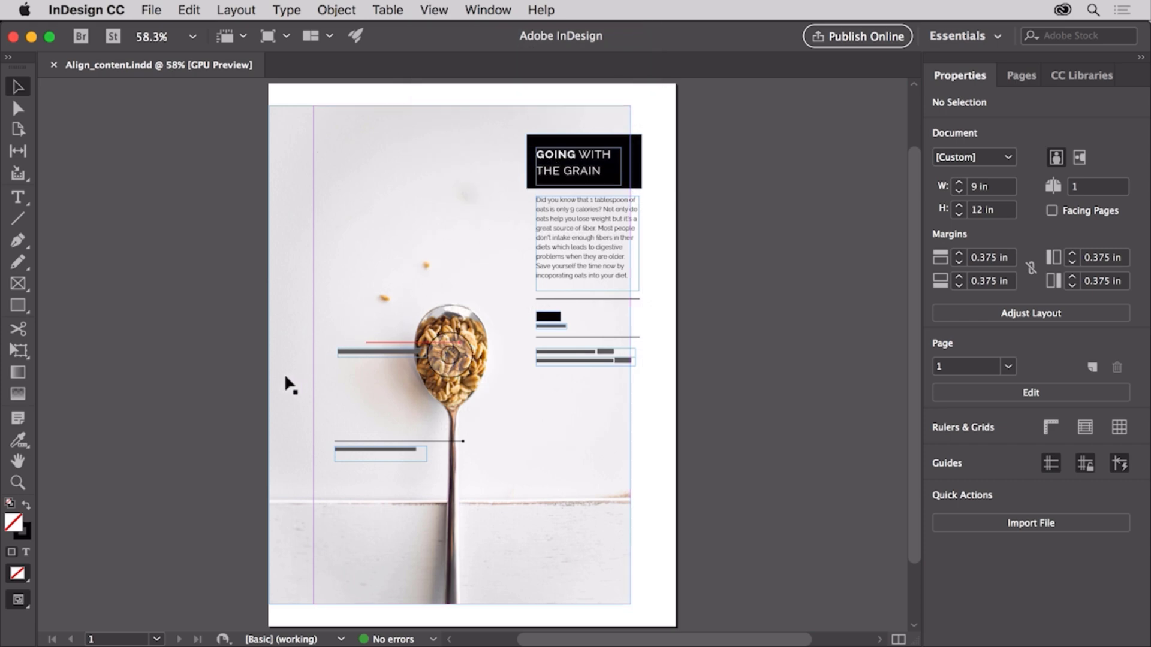
{"action": "left_click", "coordinate": [17, 483]}
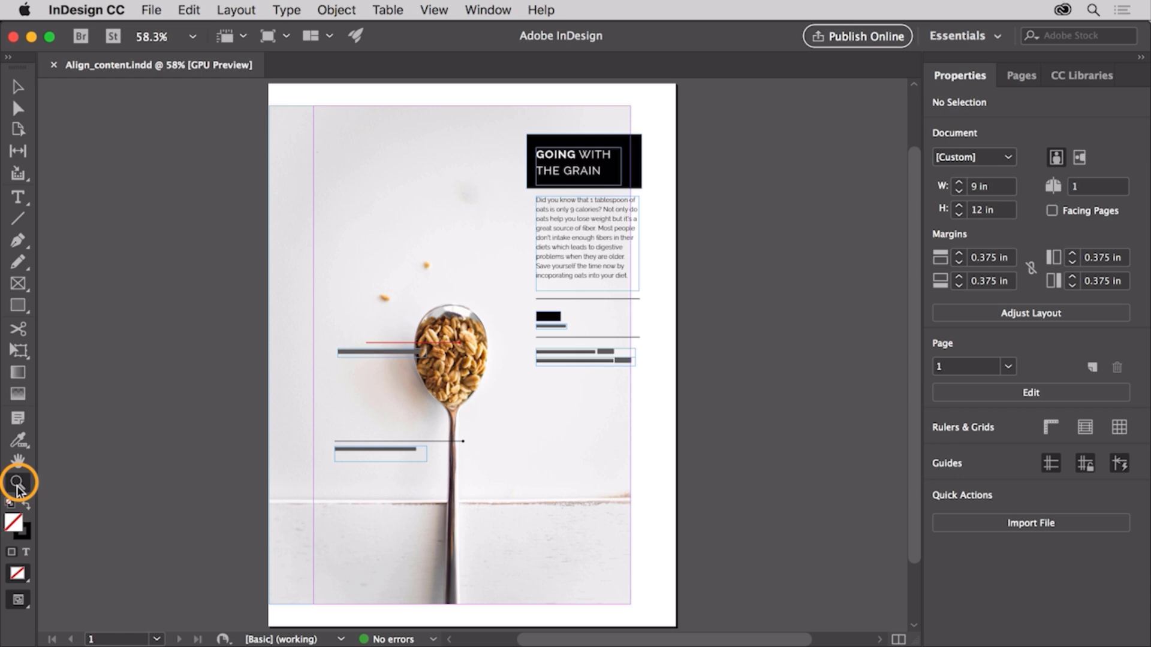
{"action": "left_click", "coordinate": [324, 374]}
{"action": "left_click_drag", "start_coordinate": [323, 374], "coordinate": [401, 387]}
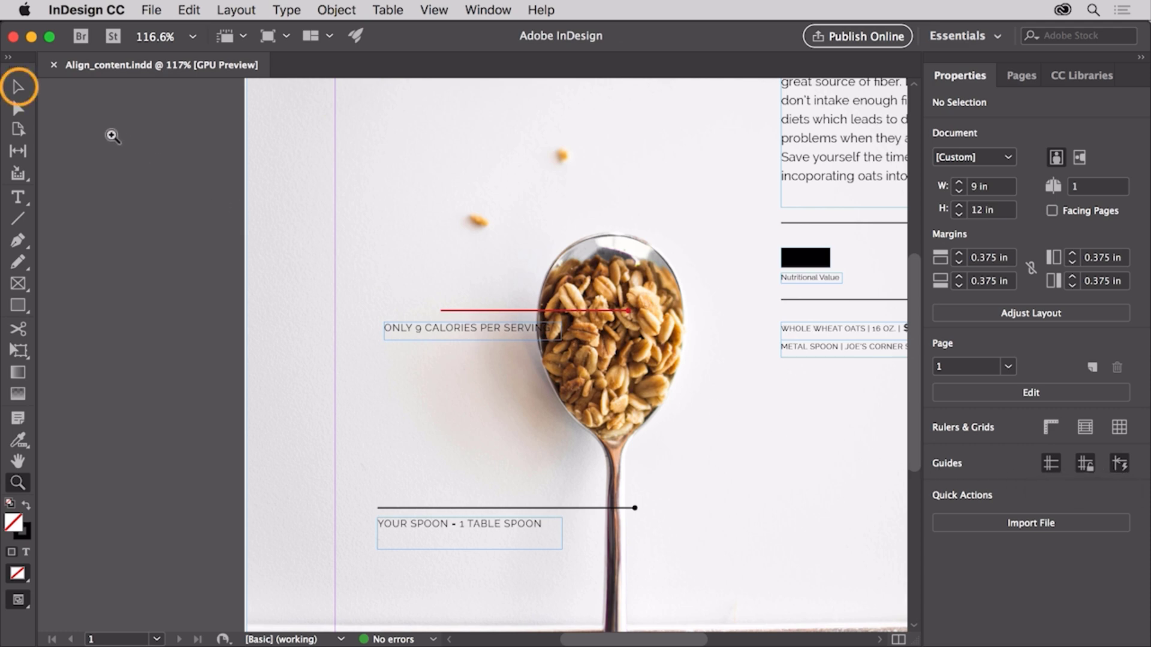
{"action": "left_click", "coordinate": [18, 87]}
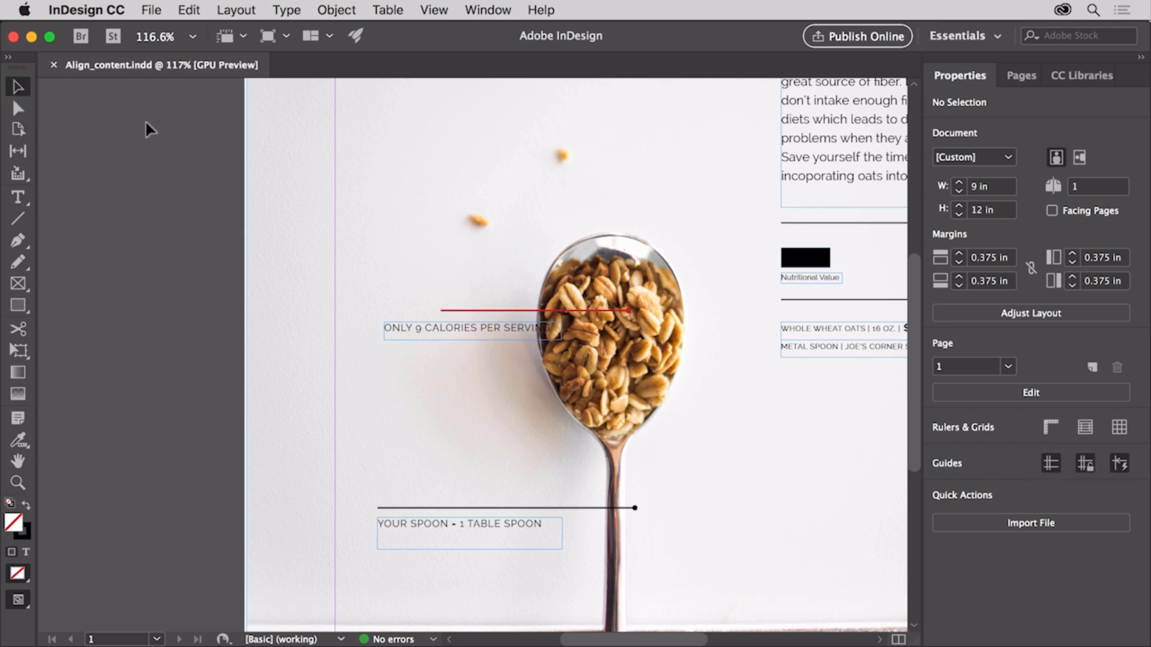
{"action": "left_click_drag", "start_coordinate": [410, 329], "coordinate": [465, 331]}
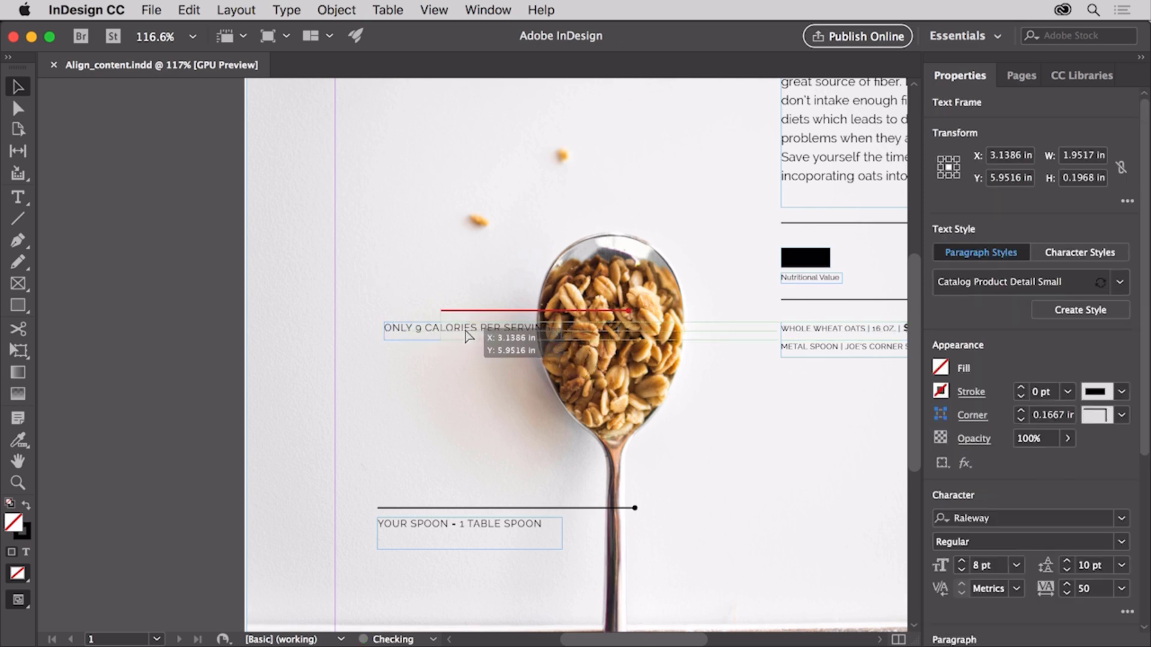
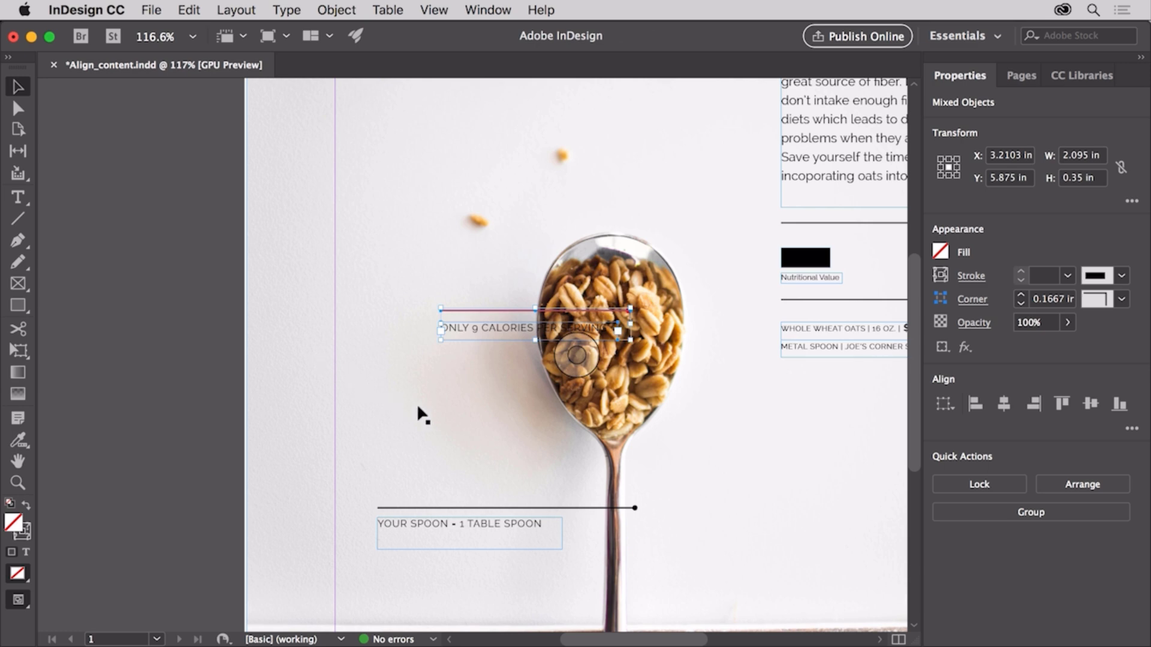
Group the calories text frame with the red line above it, and reselect the two as one object
{"action": "left_click", "coordinate": [961, 506]}
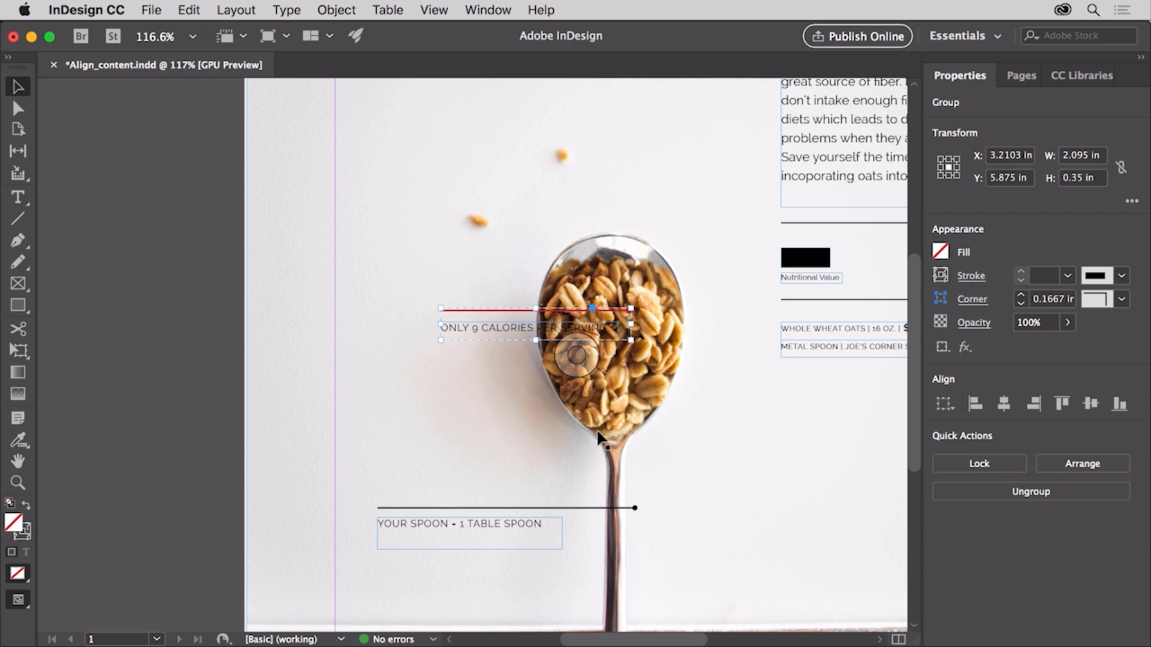
{"action": "left_click", "coordinate": [501, 359]}
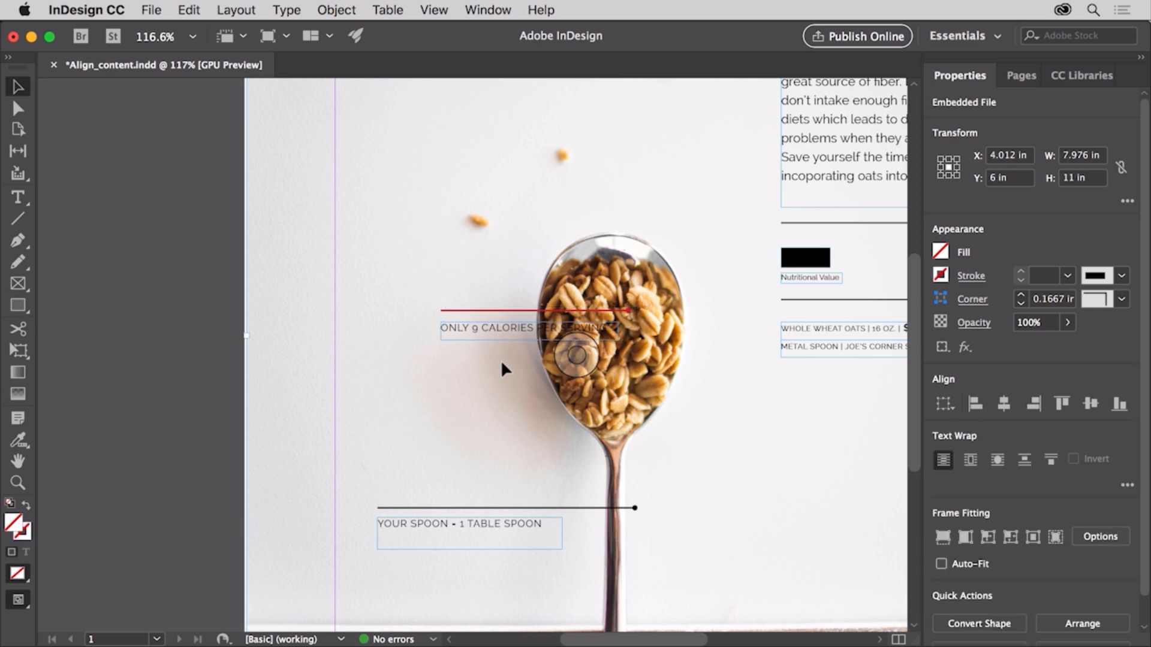
{"action": "left_click", "coordinate": [508, 328]}
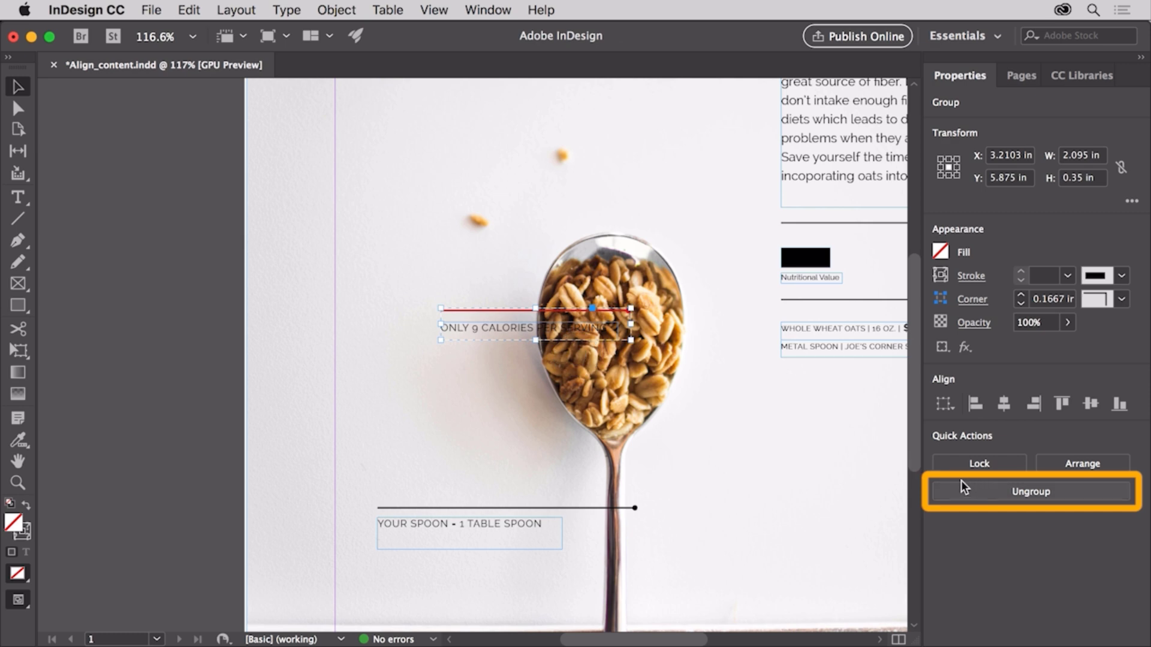
Select only the red line inside the calories group and change its stroke color to [Black]
{"action": "double_click", "coordinate": [505, 310]}
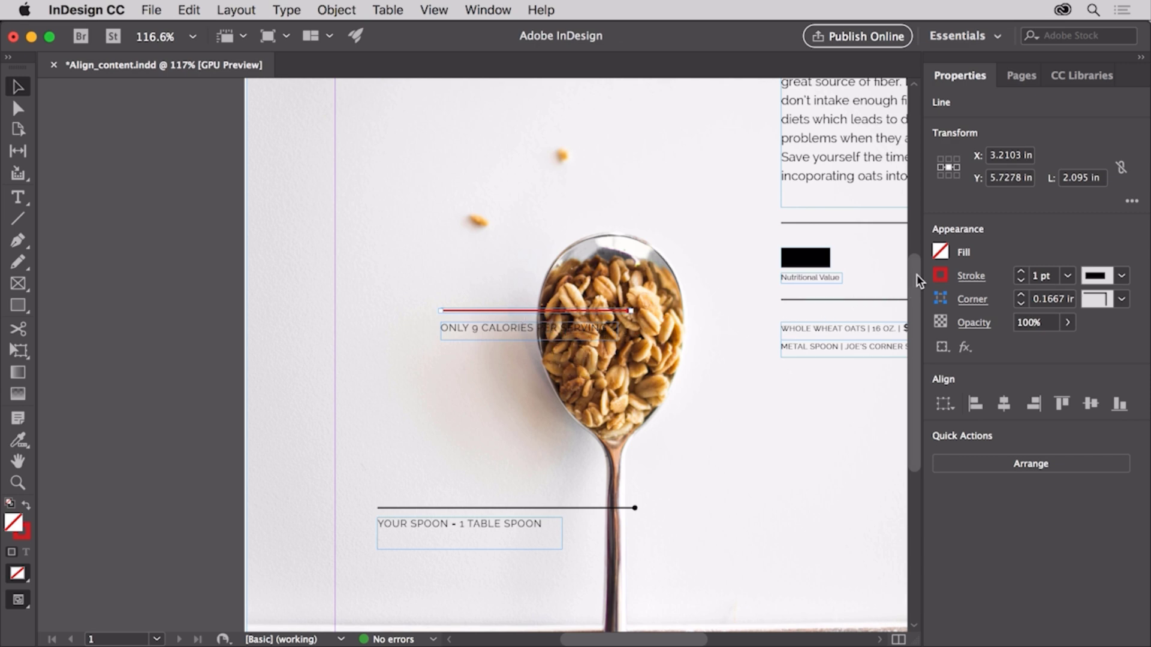
{"action": "left_click", "coordinate": [939, 277]}
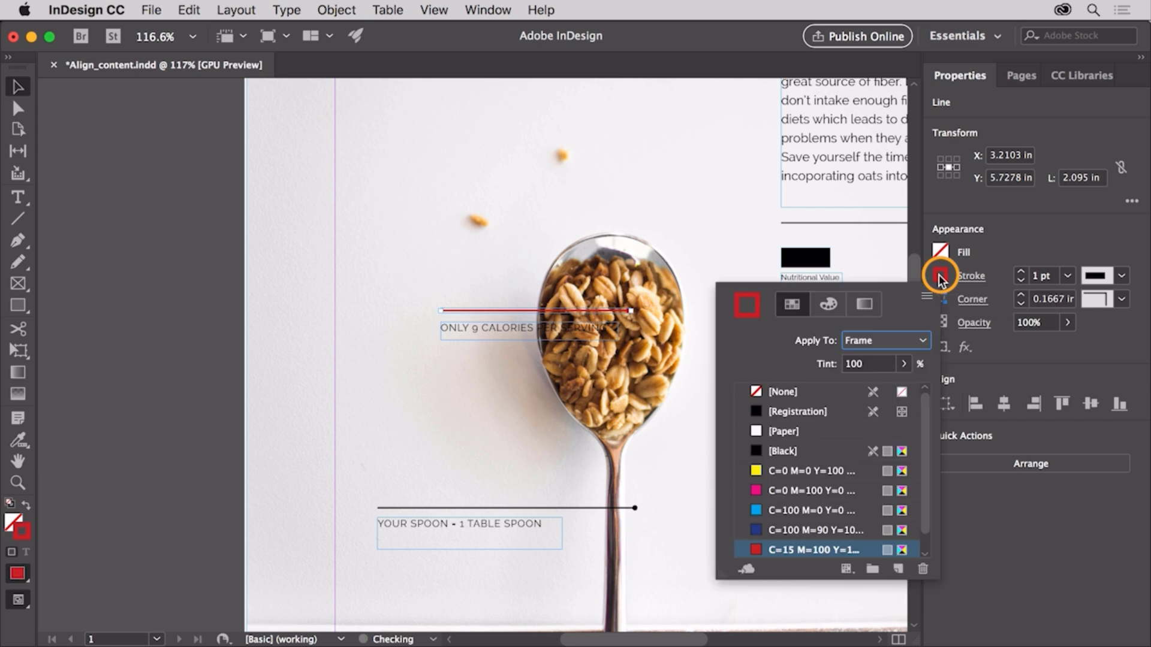
{"action": "left_click", "coordinate": [801, 451]}
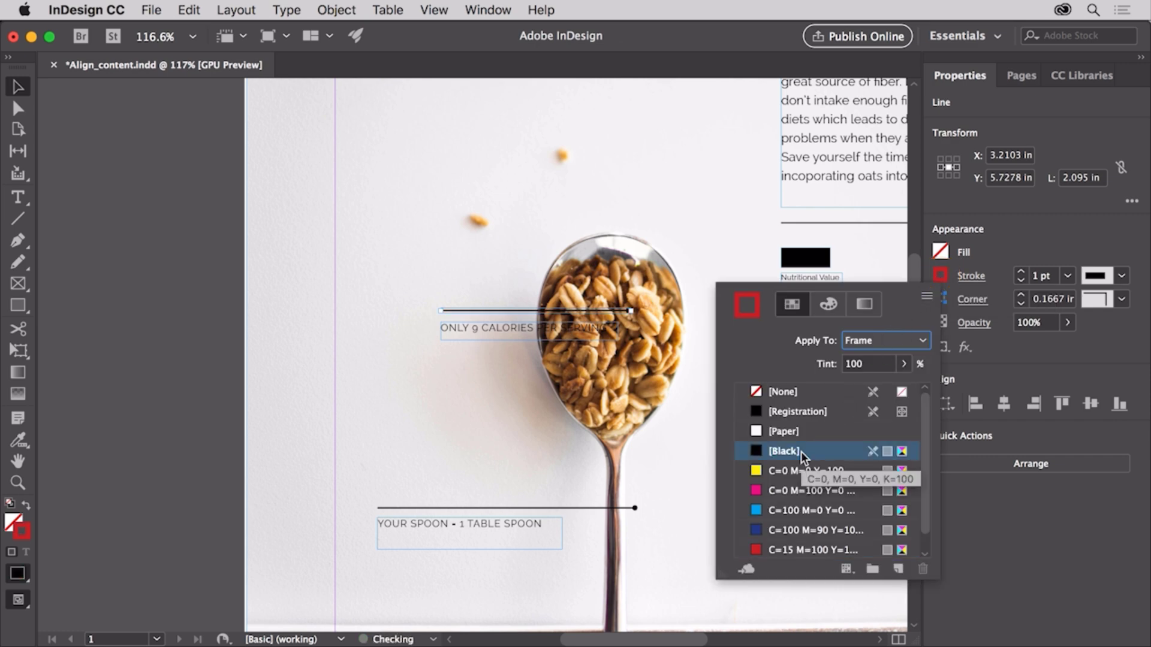
{"action": "key", "text": "Escape"}
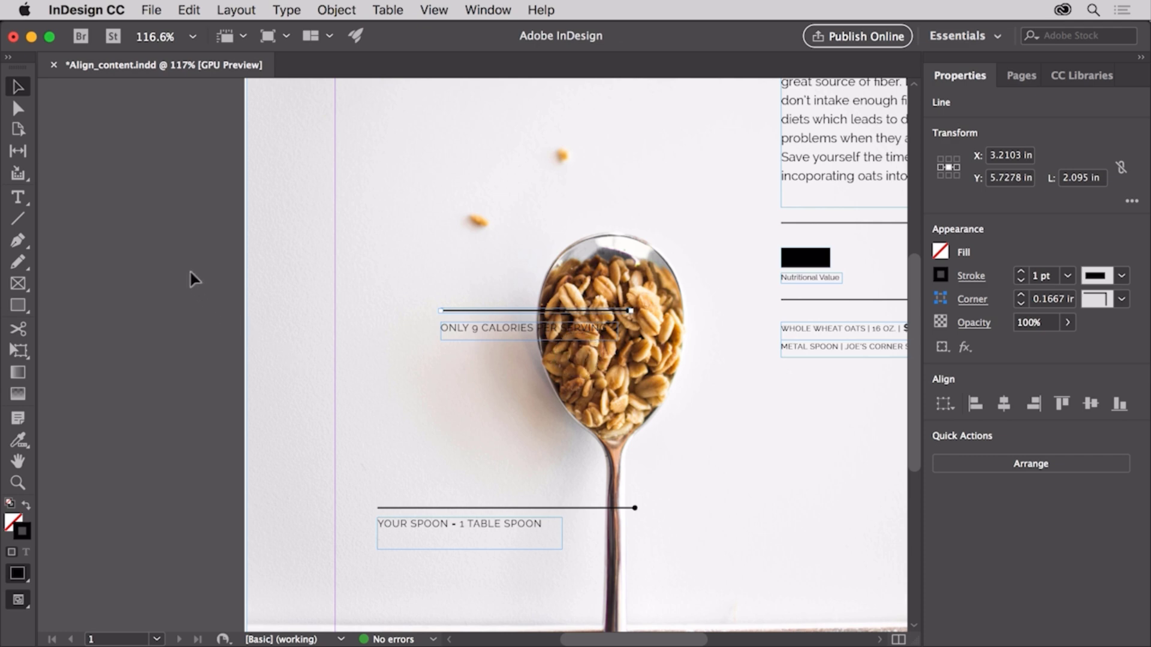
Select the calories and table spoon callout groups together, without the background photo, and align their left edges
{"action": "left_click_drag", "start_coordinate": [191, 267], "coordinate": [514, 570]}
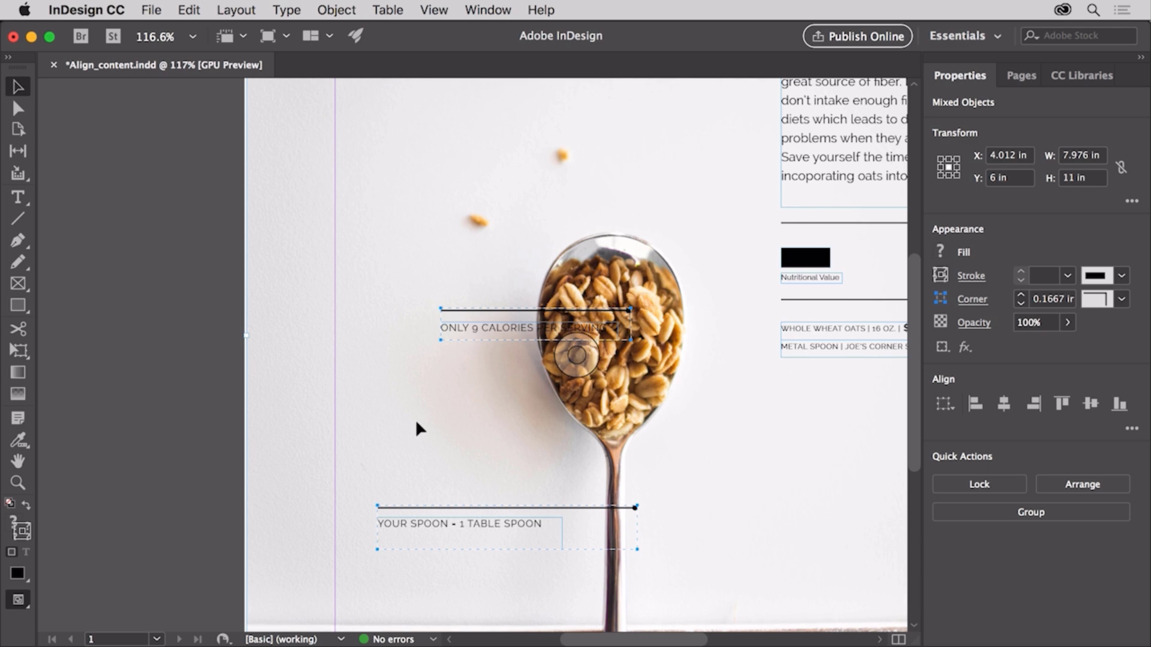
{"action": "key", "text": "super+g"}
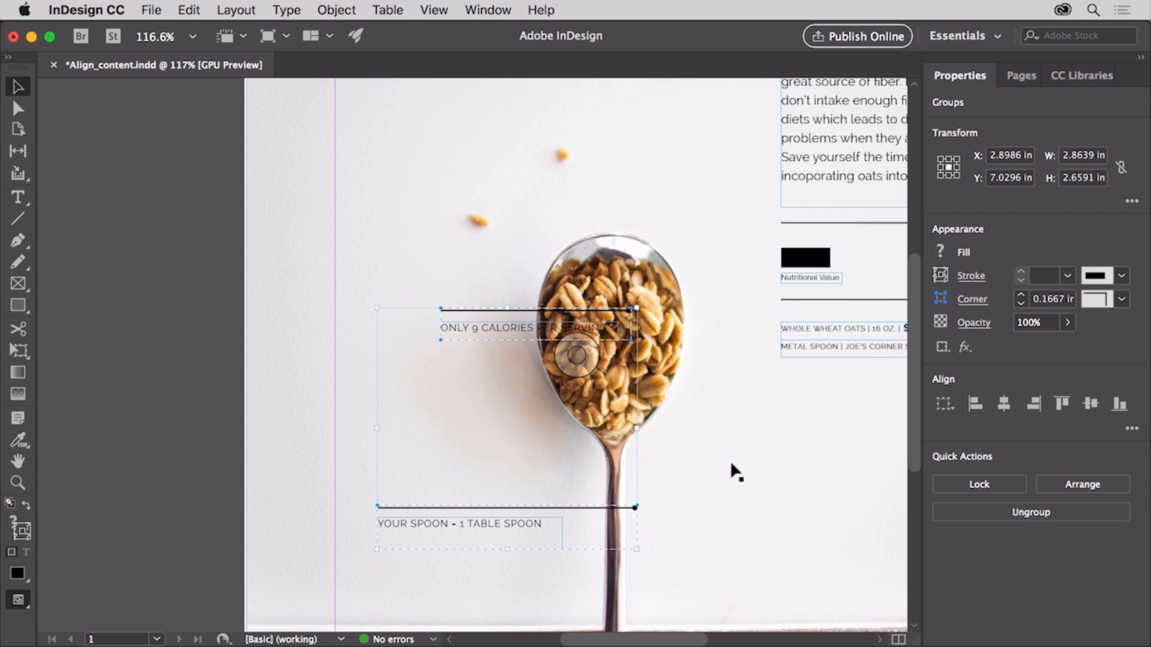
{"action": "left_click", "coordinate": [975, 405]}
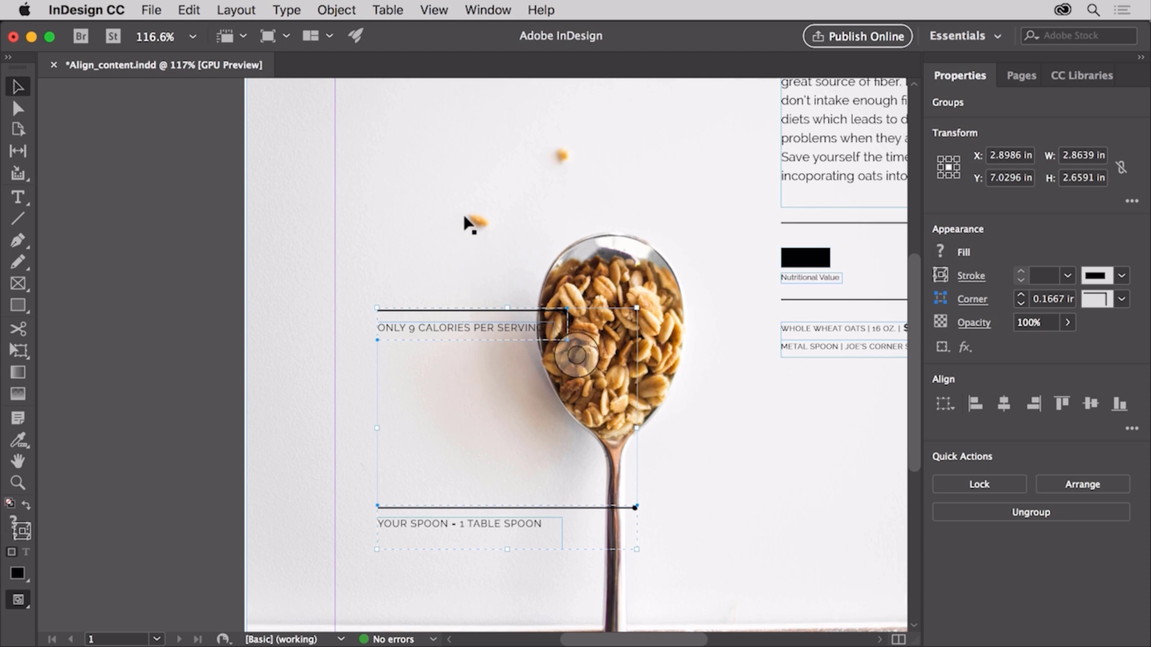
Fit the page in the window and center the spoon background photo horizontally, aligning it to the page
{"action": "left_click", "coordinate": [448, 12]}
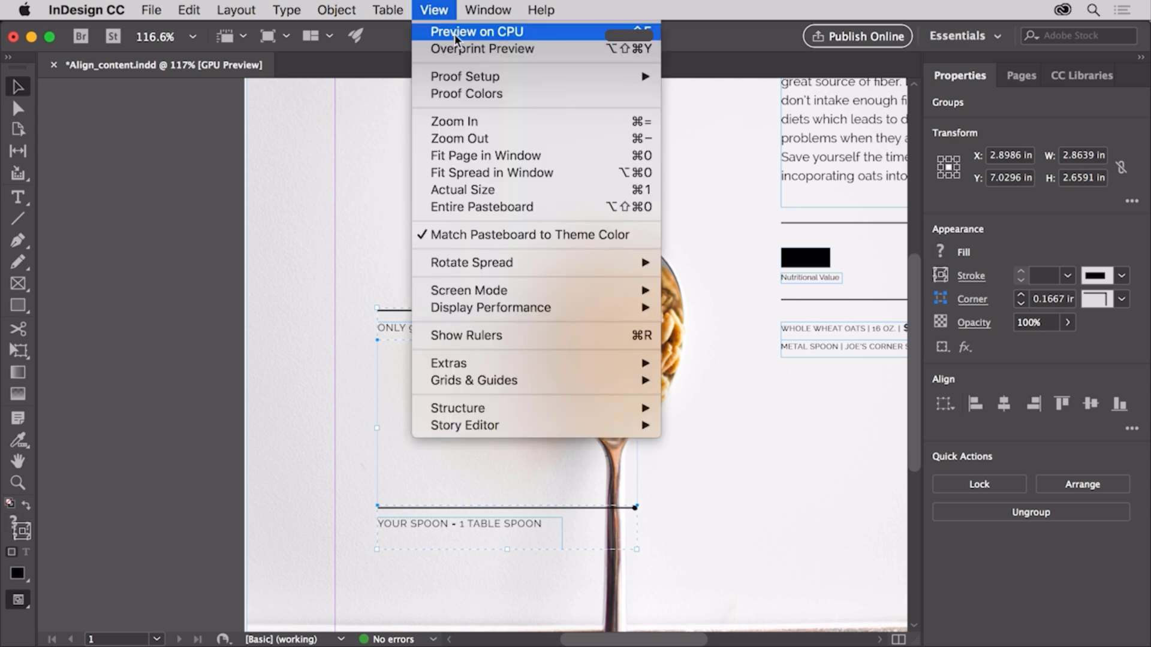
{"action": "left_click", "coordinate": [523, 152]}
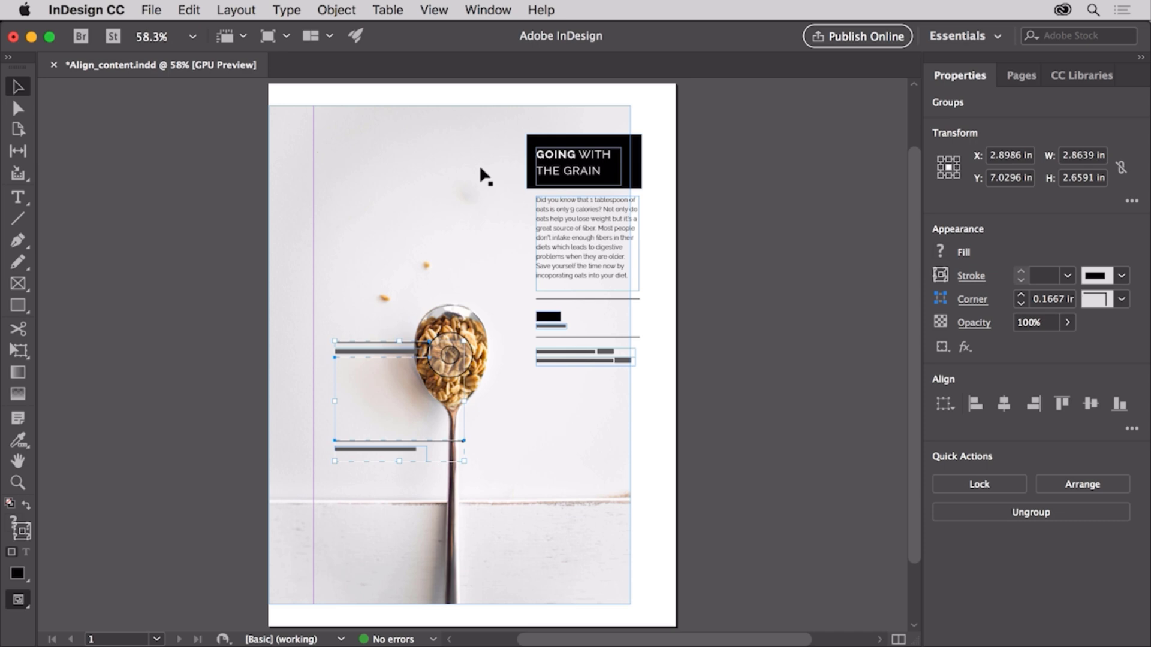
{"action": "left_click", "coordinate": [480, 169]}
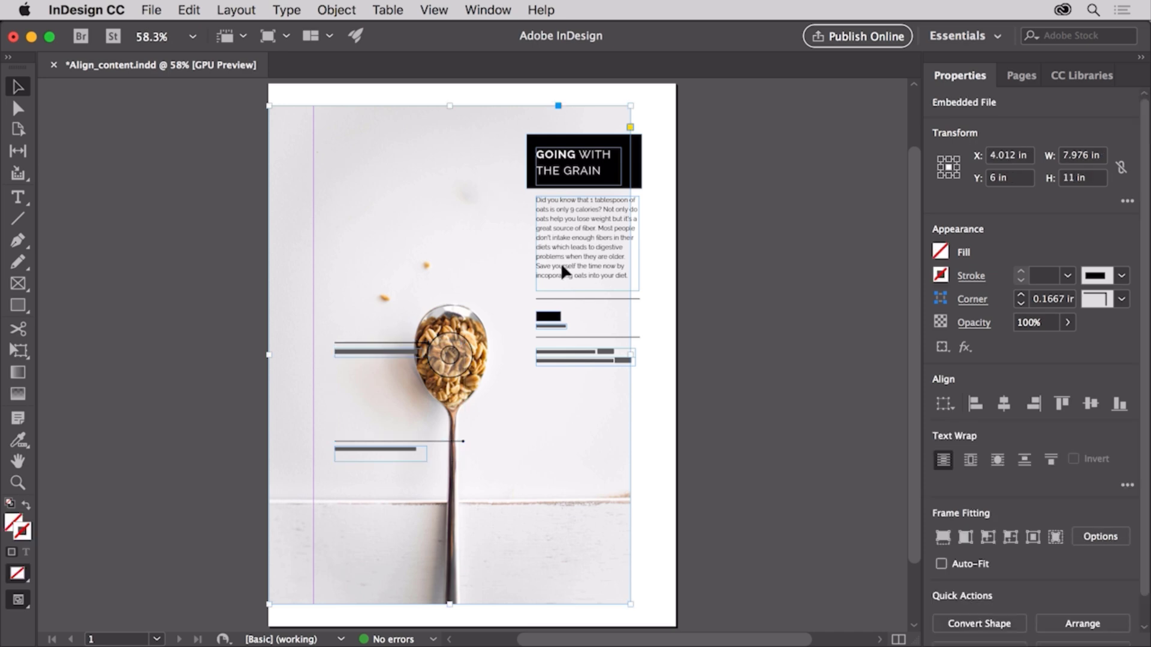
{"action": "left_click", "coordinate": [943, 408]}
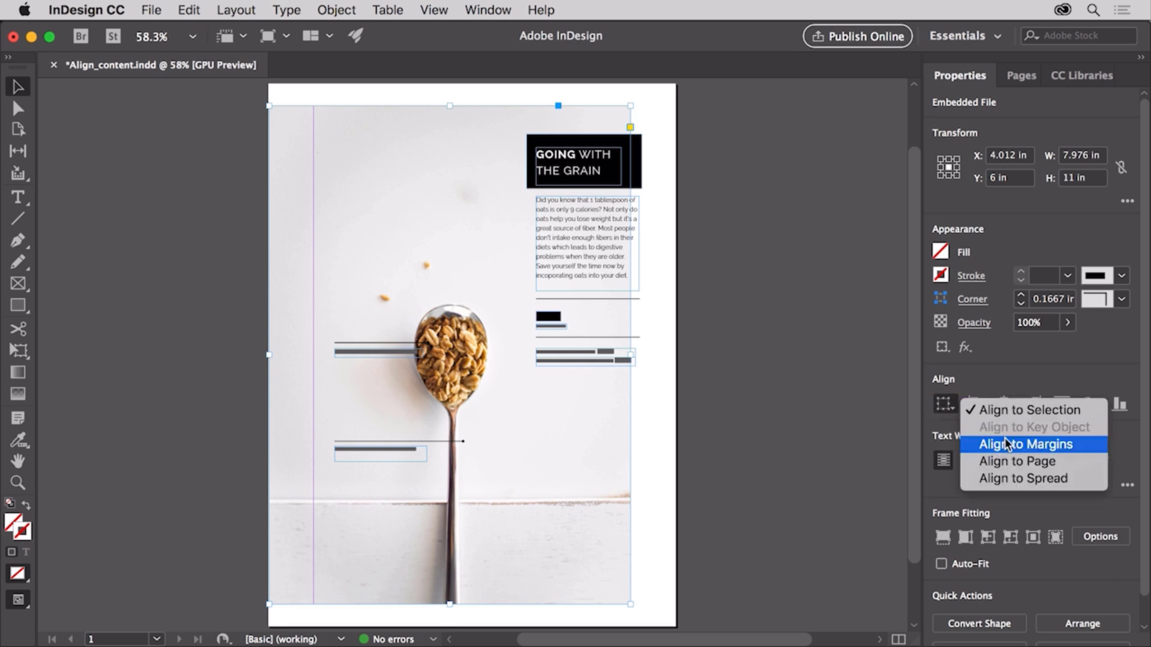
{"action": "left_click", "coordinate": [1034, 459]}
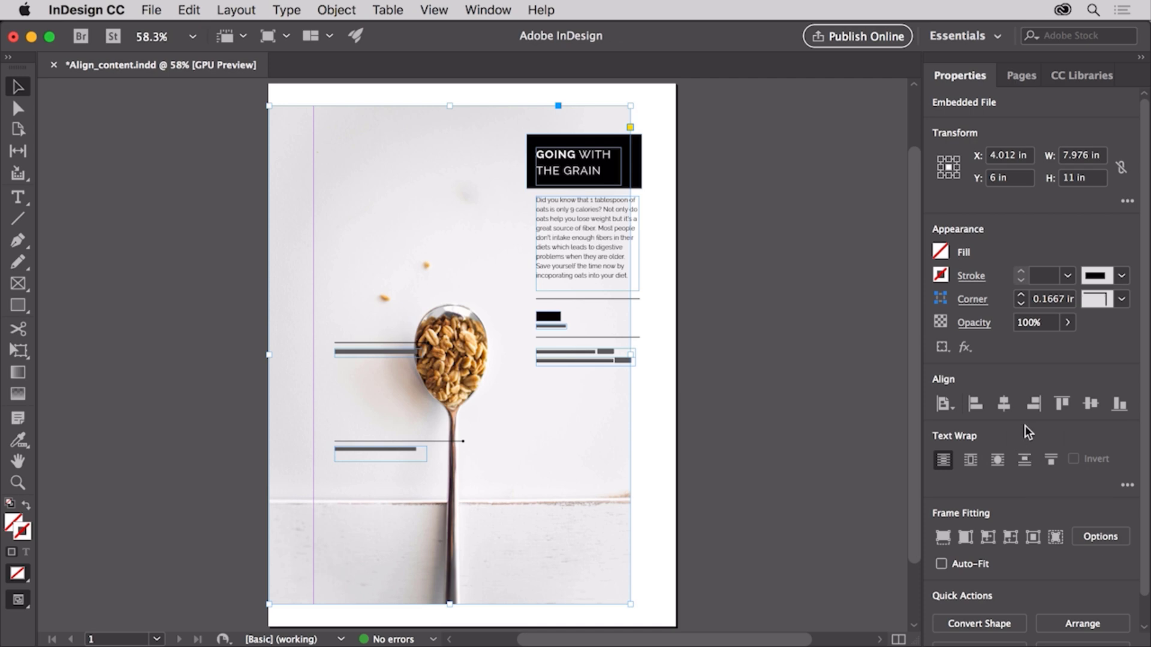
{"action": "left_click", "coordinate": [1006, 405]}
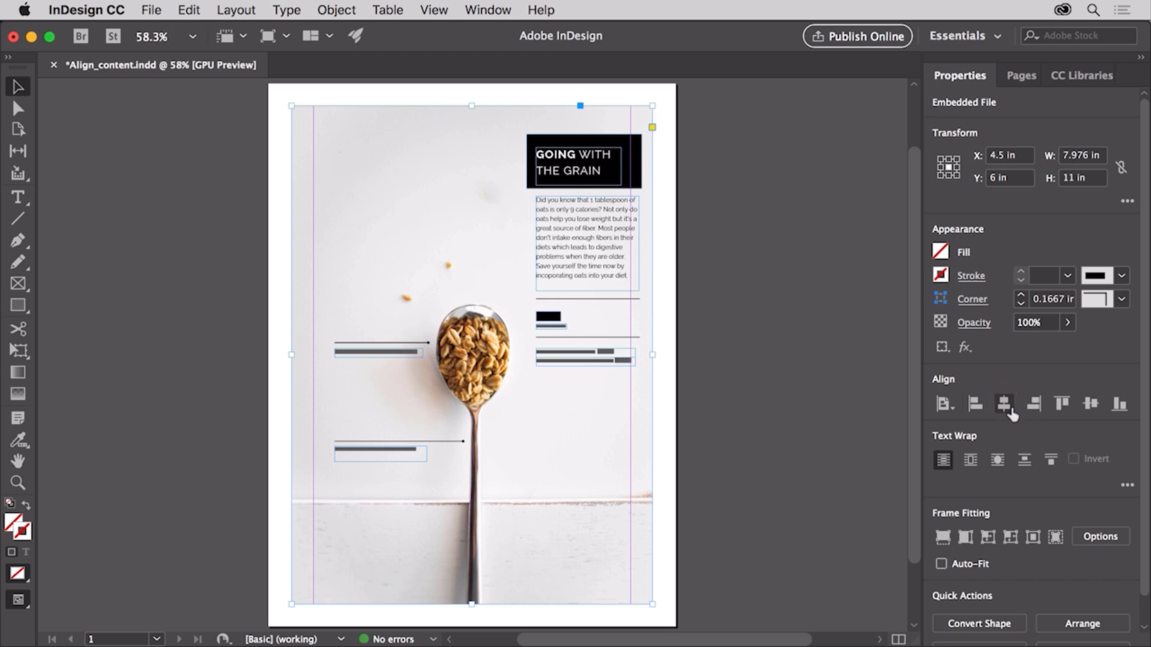
{"action": "left_click", "coordinate": [833, 393]}
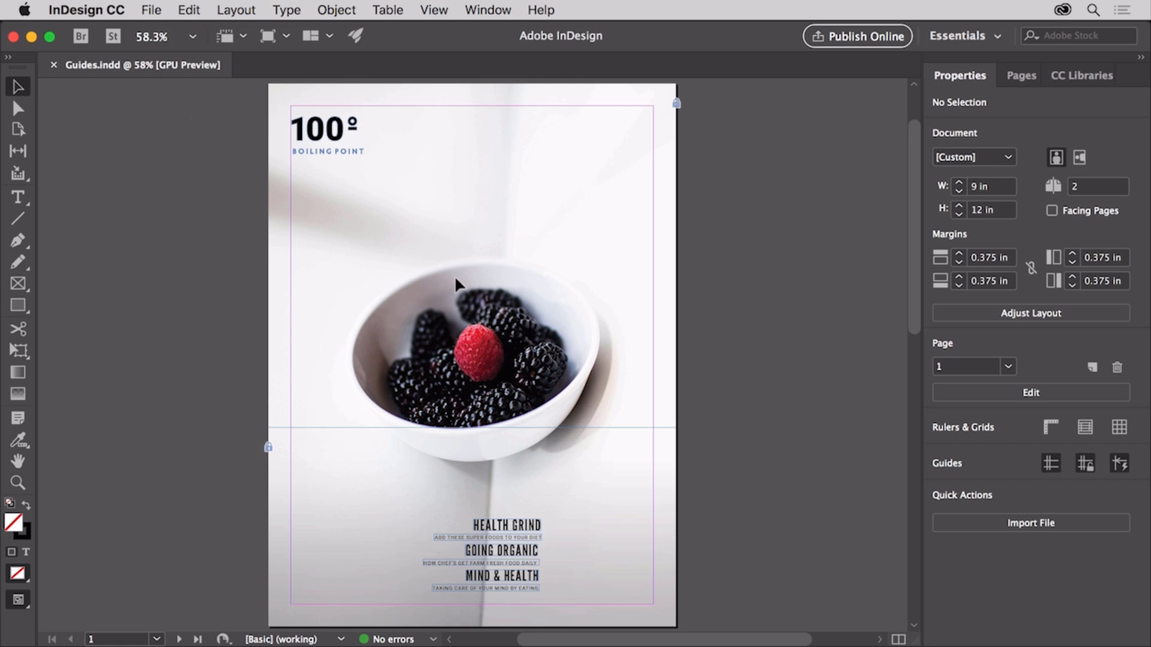
Show the rulers and view the vertical ruler's measurement unit options without changing the unit
{"action": "left_click", "coordinate": [1046, 431]}
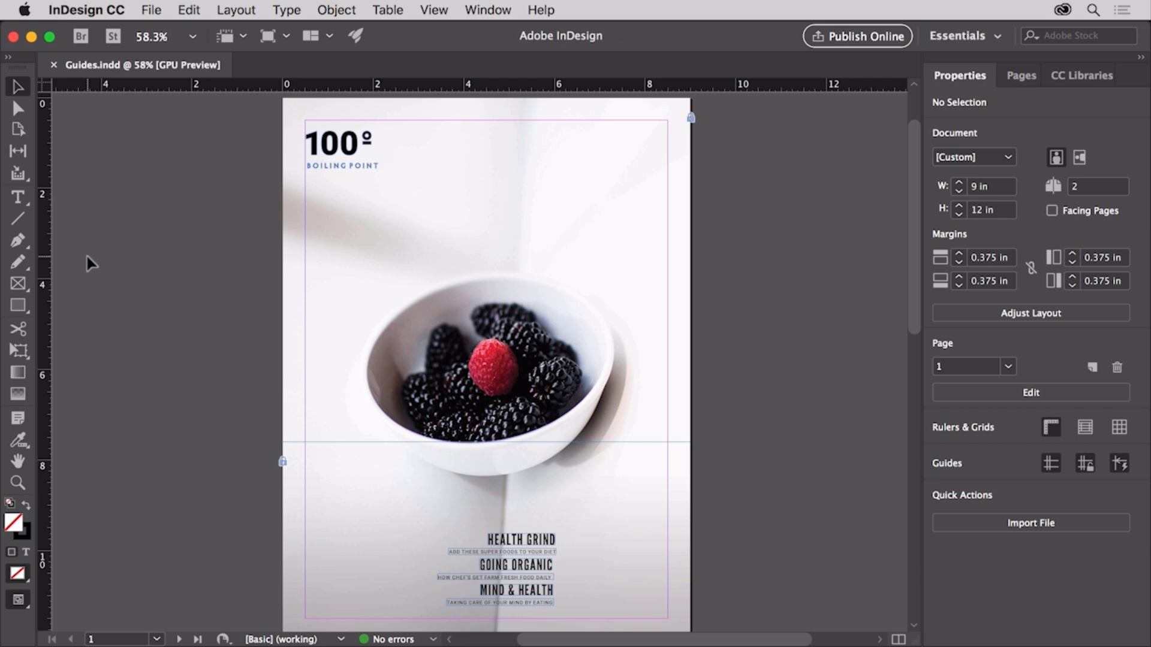
{"action": "right_click", "coordinate": [45, 257]}
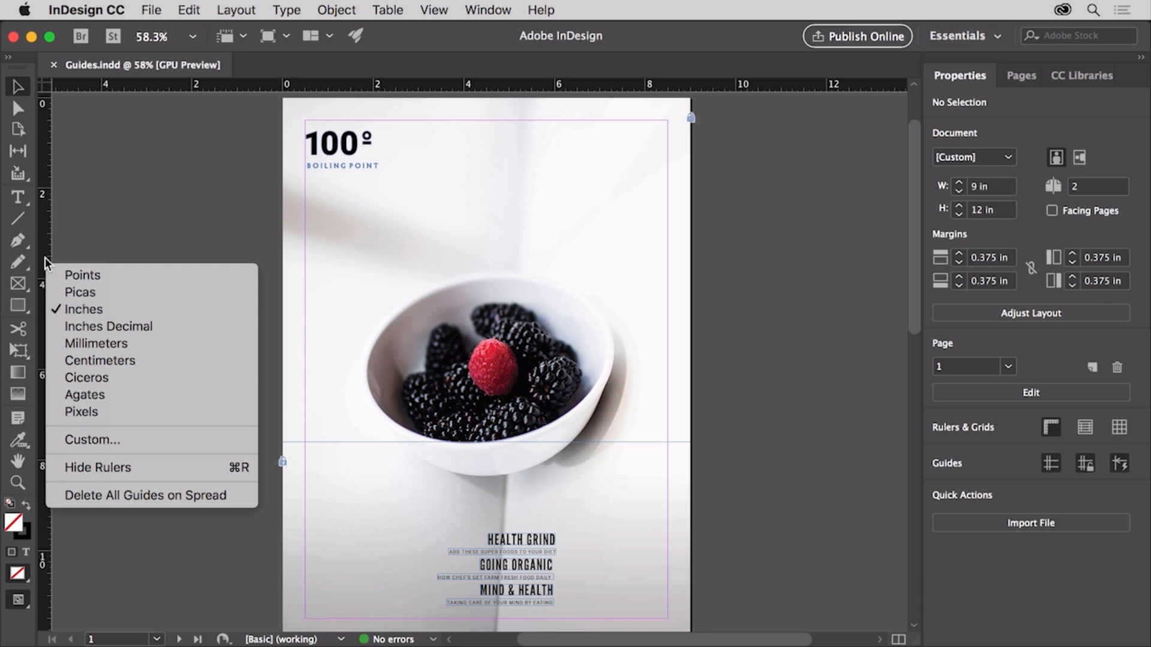
{"action": "left_click", "coordinate": [146, 172]}
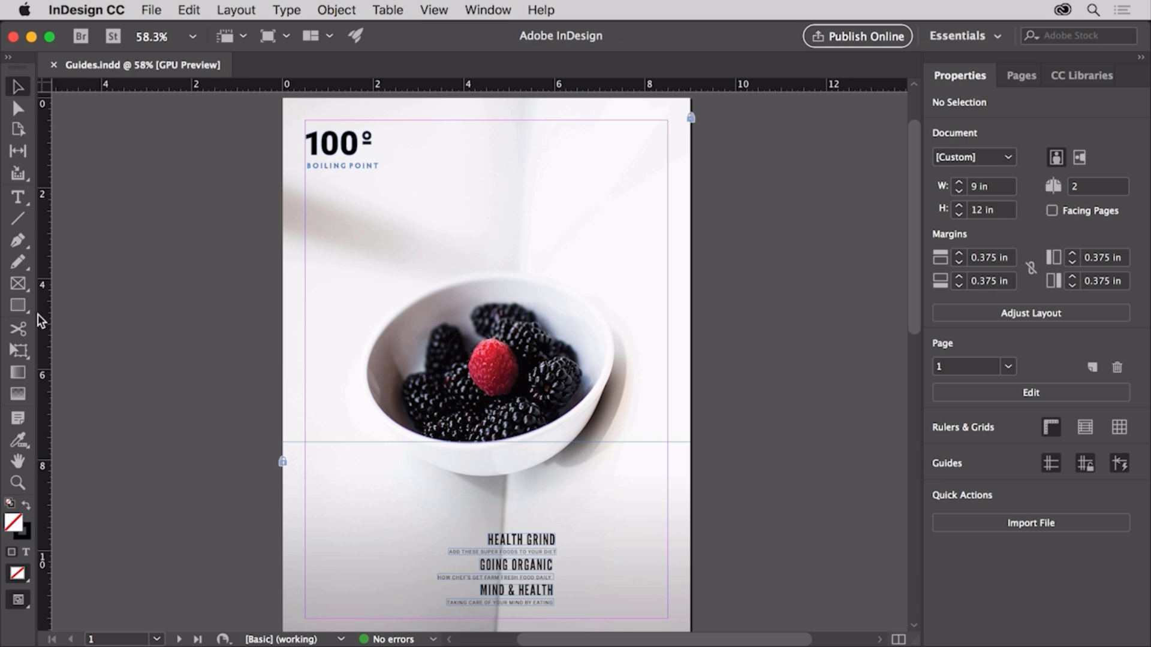
Create a vertical ruler guide on the page at X 7 in and deselect it
{"action": "left_click_drag", "start_coordinate": [37, 314], "coordinate": [600, 335]}
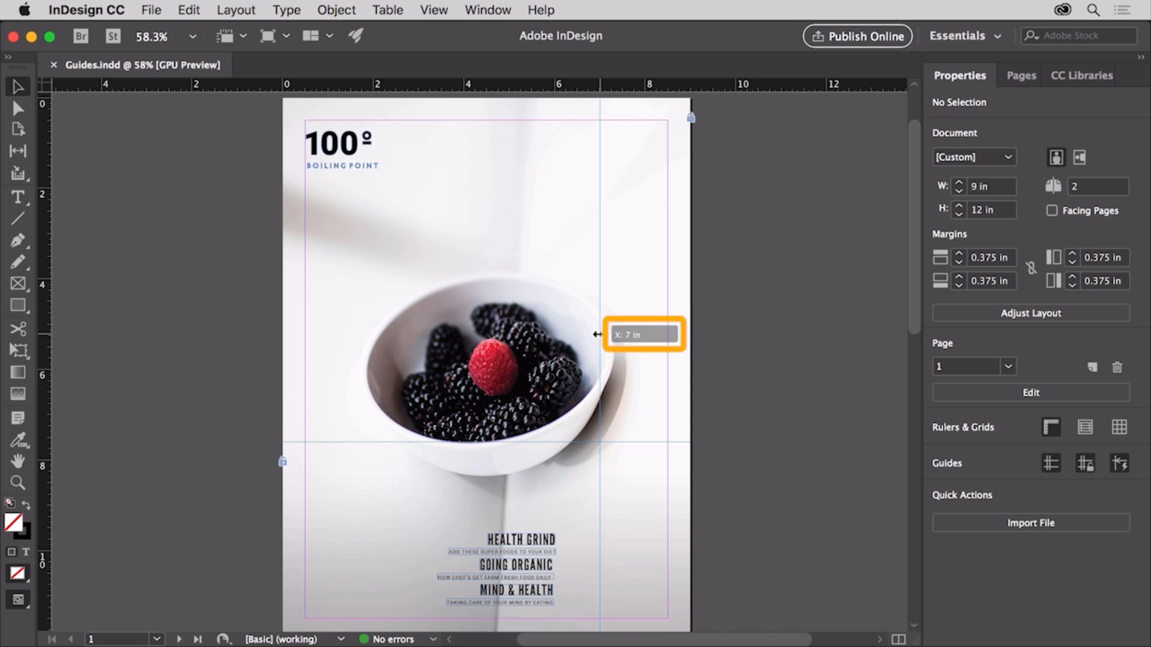
{"action": "left_click_drag", "start_coordinate": [598, 335], "coordinate": [600, 336]}
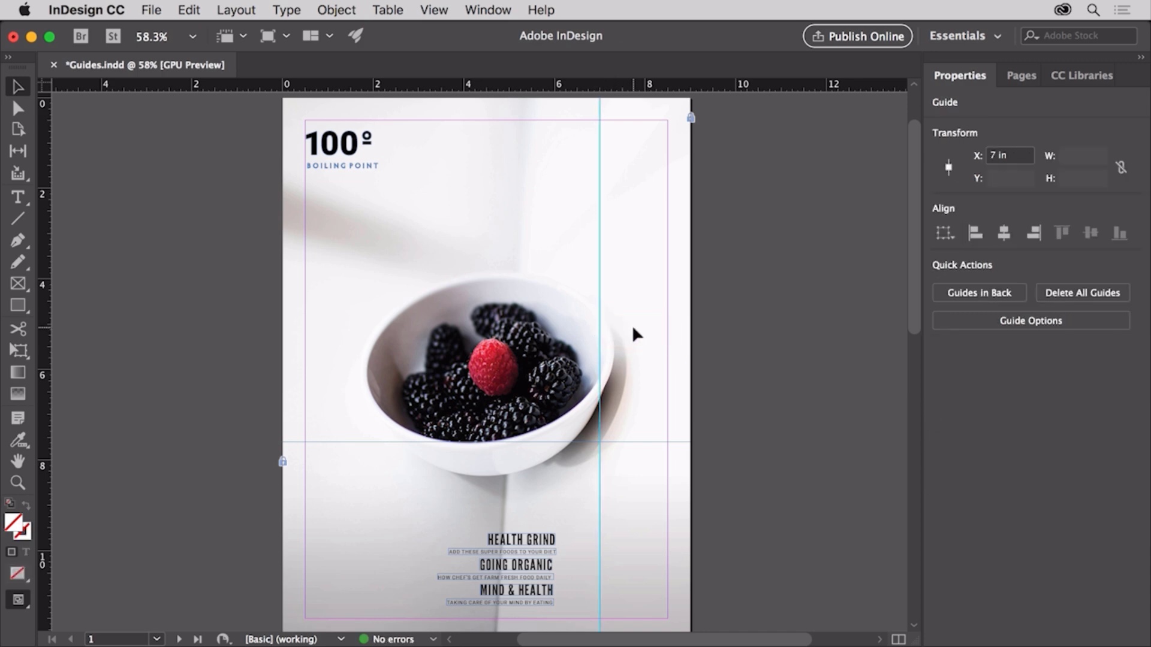
{"action": "left_click", "coordinate": [710, 308]}
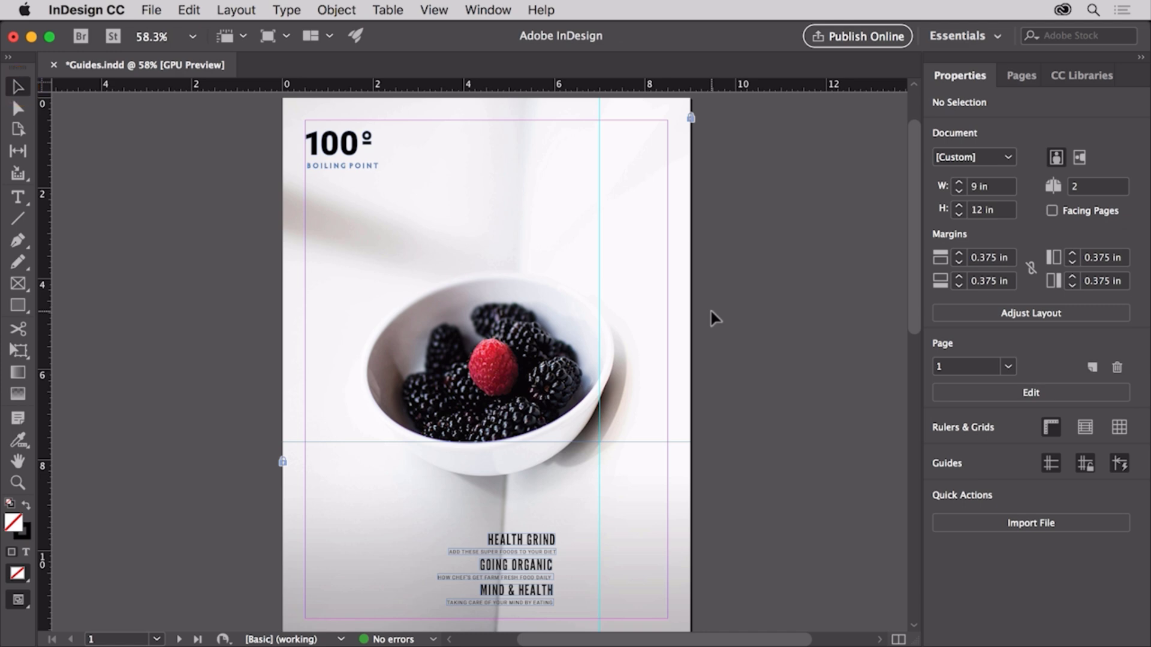
Select the vertical guide and move the rulers' zero point to the page's top-right corner
{"action": "left_click", "coordinate": [602, 275]}
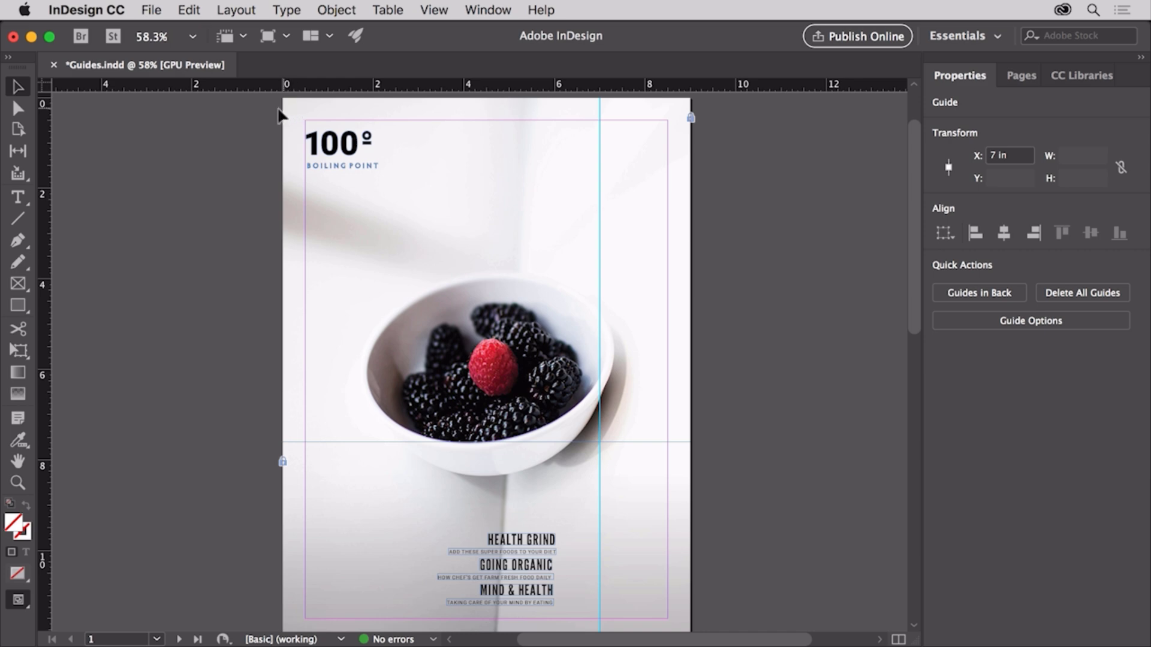
{"action": "left_click", "coordinate": [46, 85]}
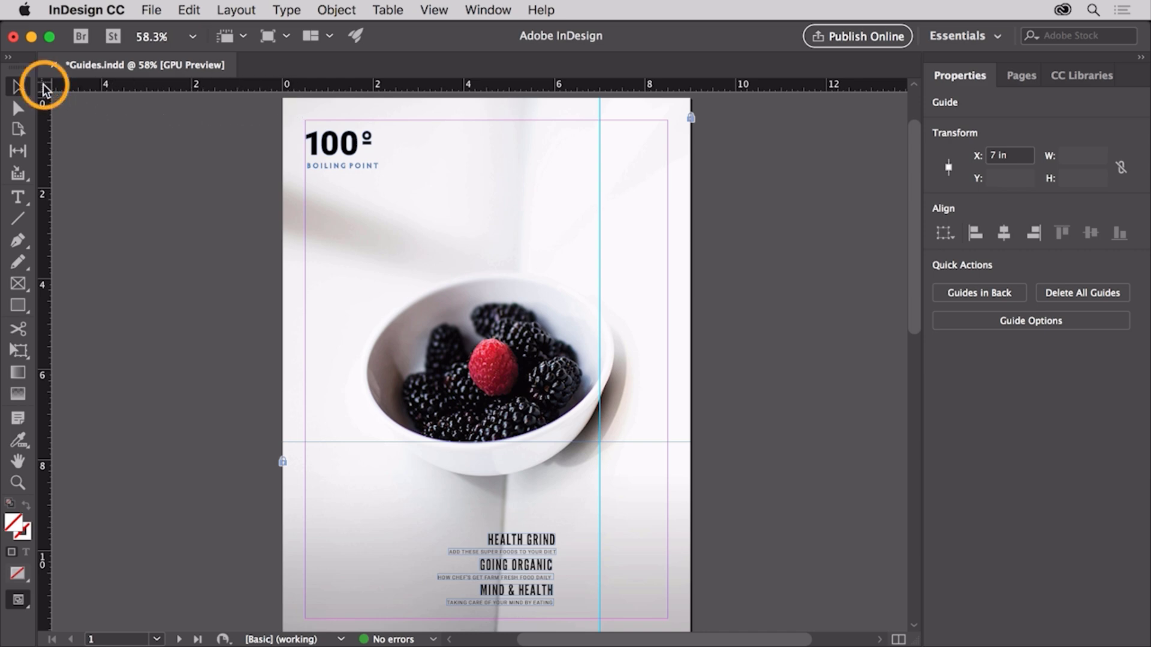
{"action": "left_click_drag", "start_coordinate": [46, 89], "coordinate": [693, 103]}
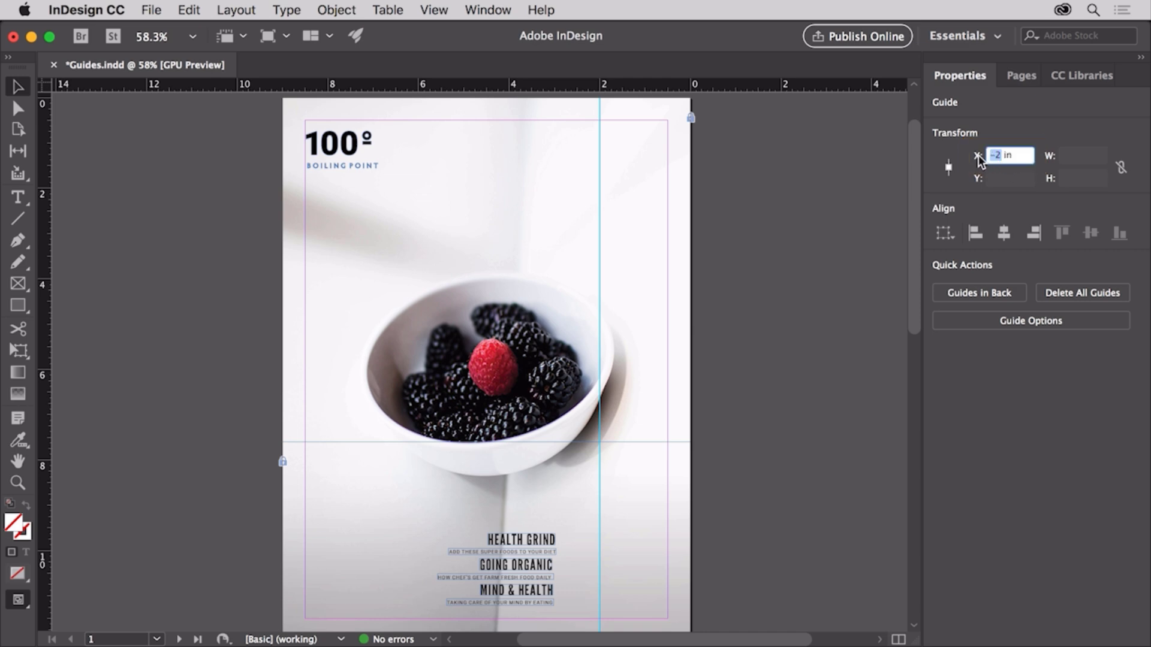
Set the selected vertical guide's X position to -1 in and reset the rulers' zero point to its default
{"action": "type", "text": "-1"}
{"action": "key", "text": "Return"}
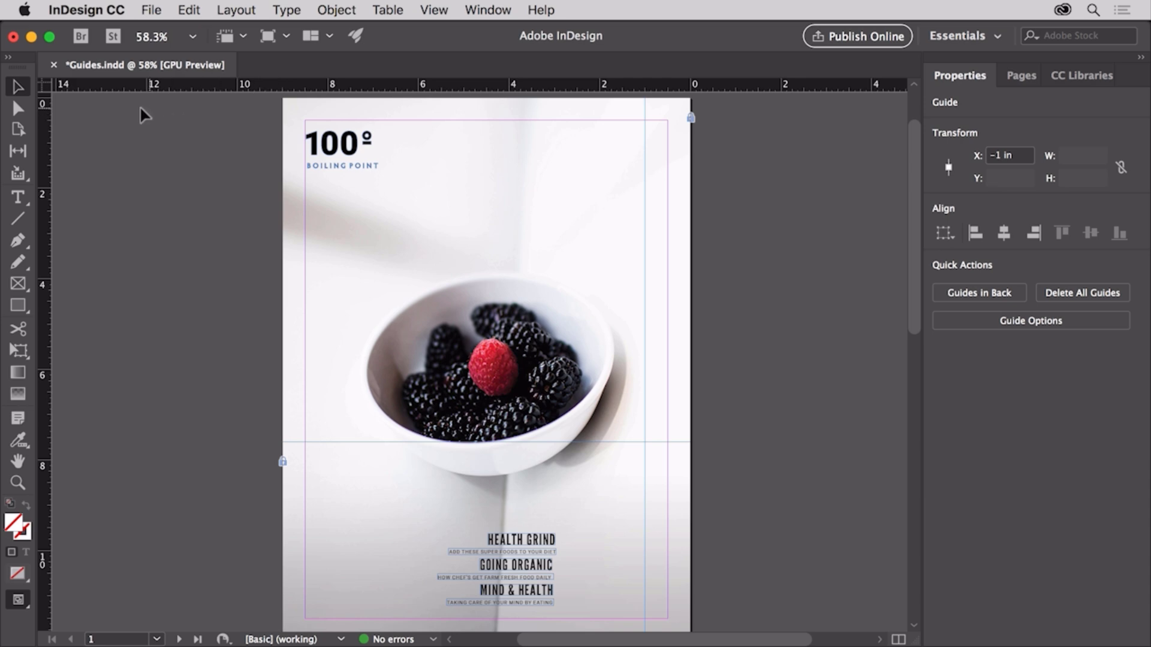
{"action": "double_click", "coordinate": [49, 84]}
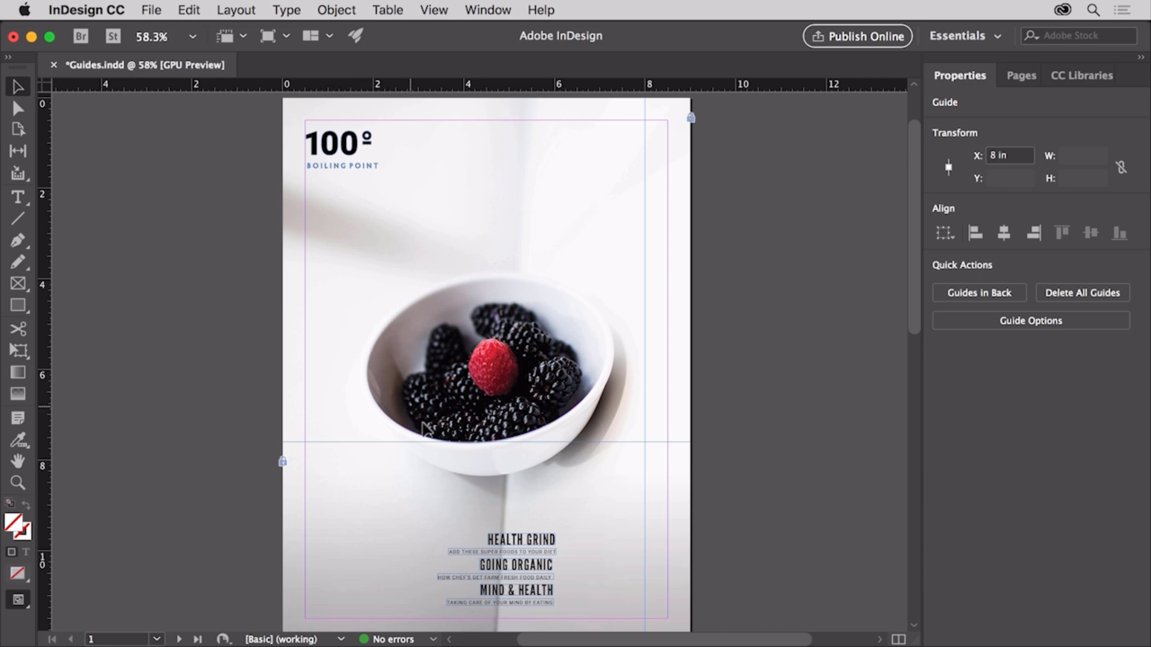
Move the headline group below the bowl to X 5.3933 in, Y 9.6292 in, snapping its right edge to the vertical guide
{"action": "left_click_drag", "start_coordinate": [515, 536], "coordinate": [597, 545]}
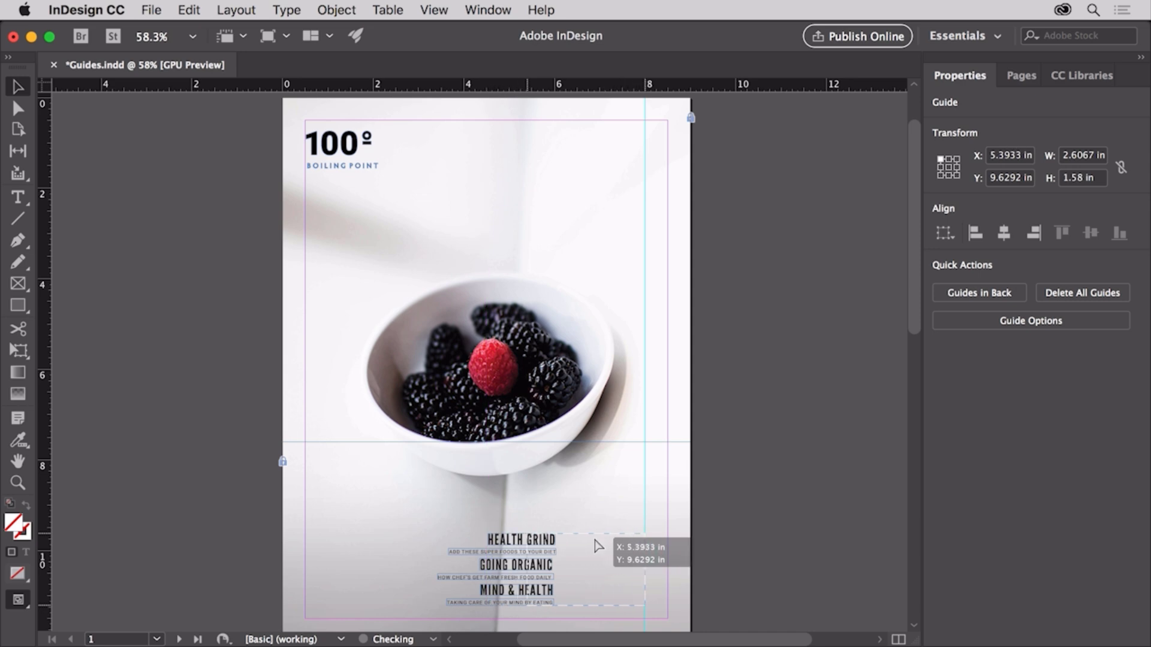
{"action": "left_click_drag", "start_coordinate": [598, 546], "coordinate": [597, 543]}
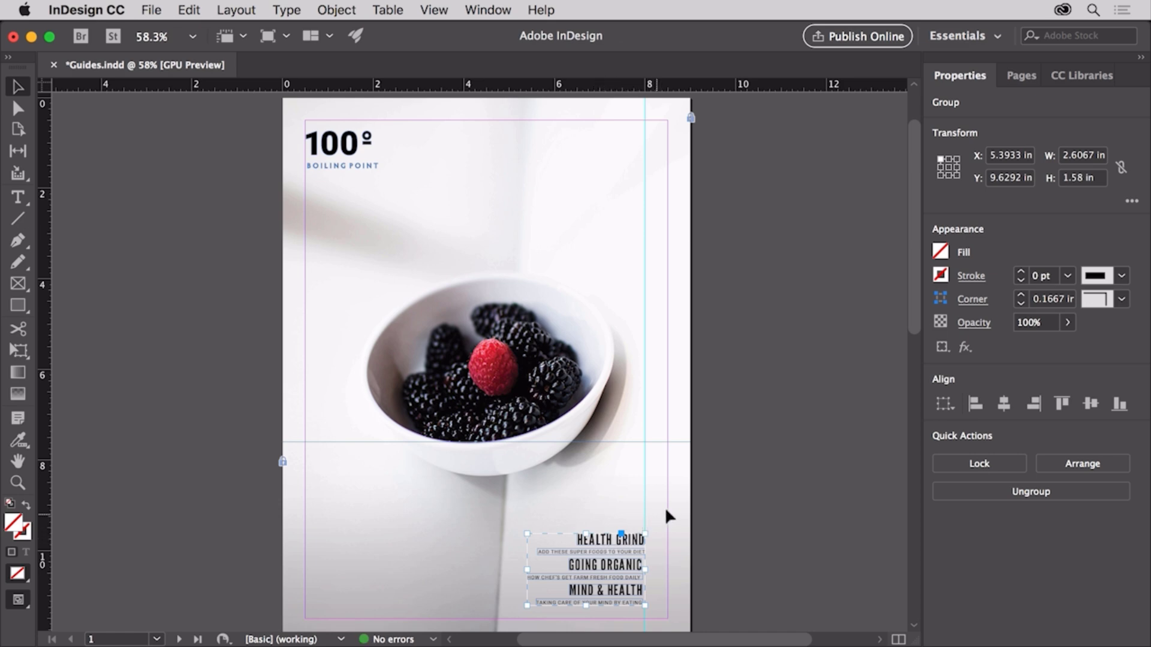
{"action": "left_click", "coordinate": [698, 493]}
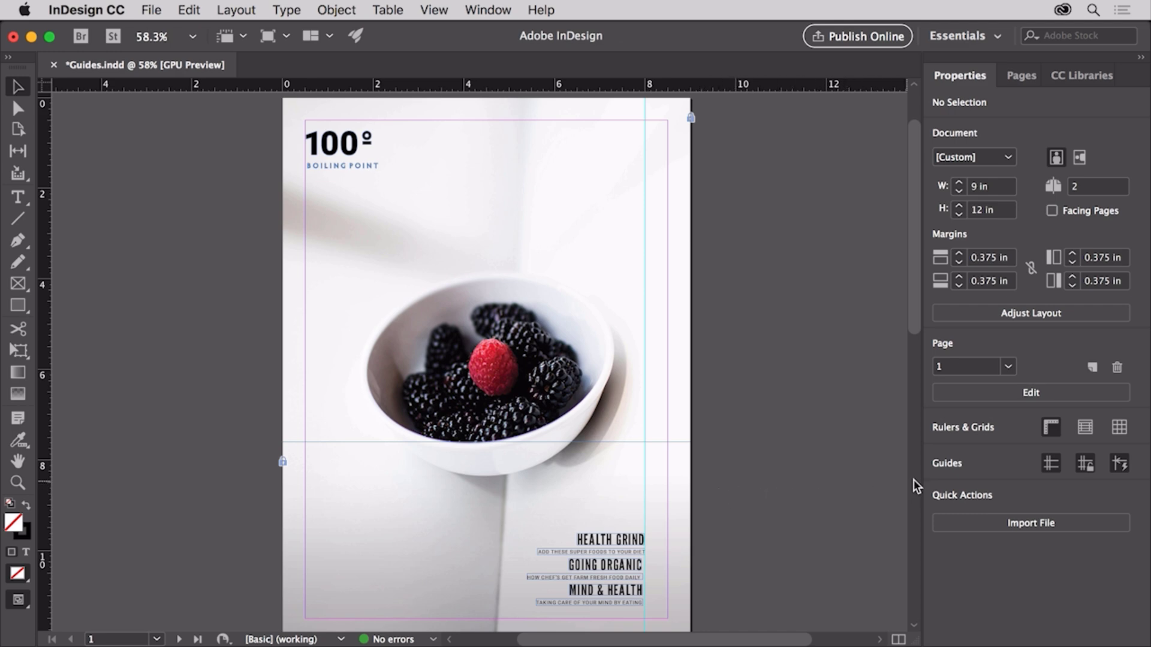
Lock the guides, and hide all guides and show them again
{"action": "left_click", "coordinate": [1084, 464]}
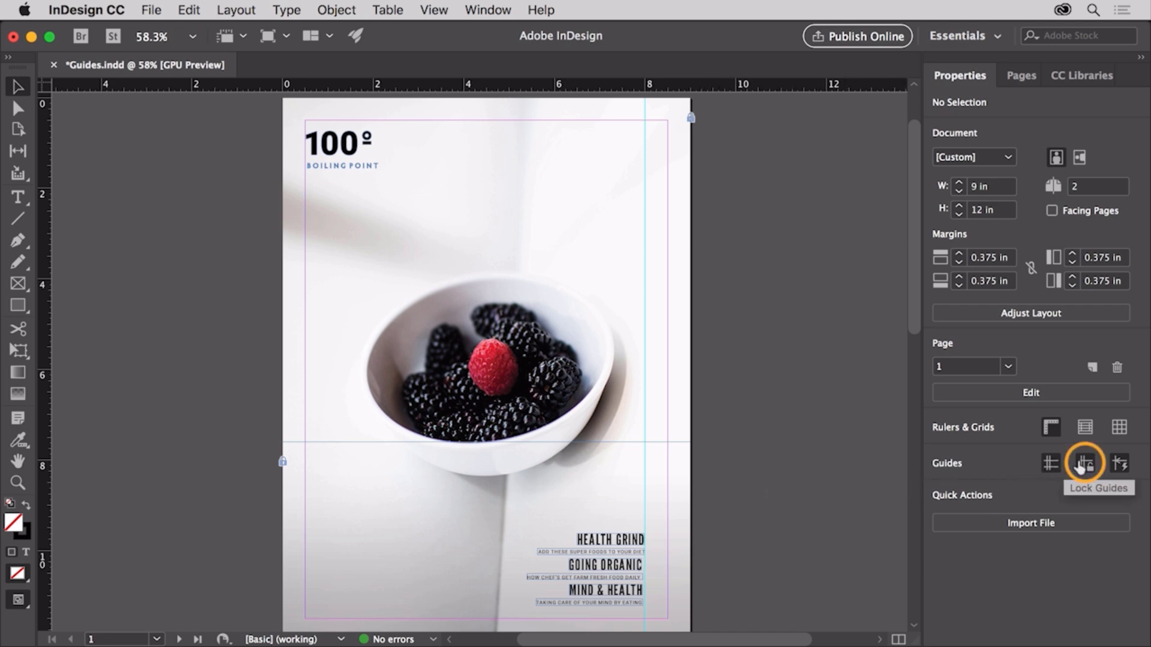
{"action": "left_click", "coordinate": [1050, 467]}
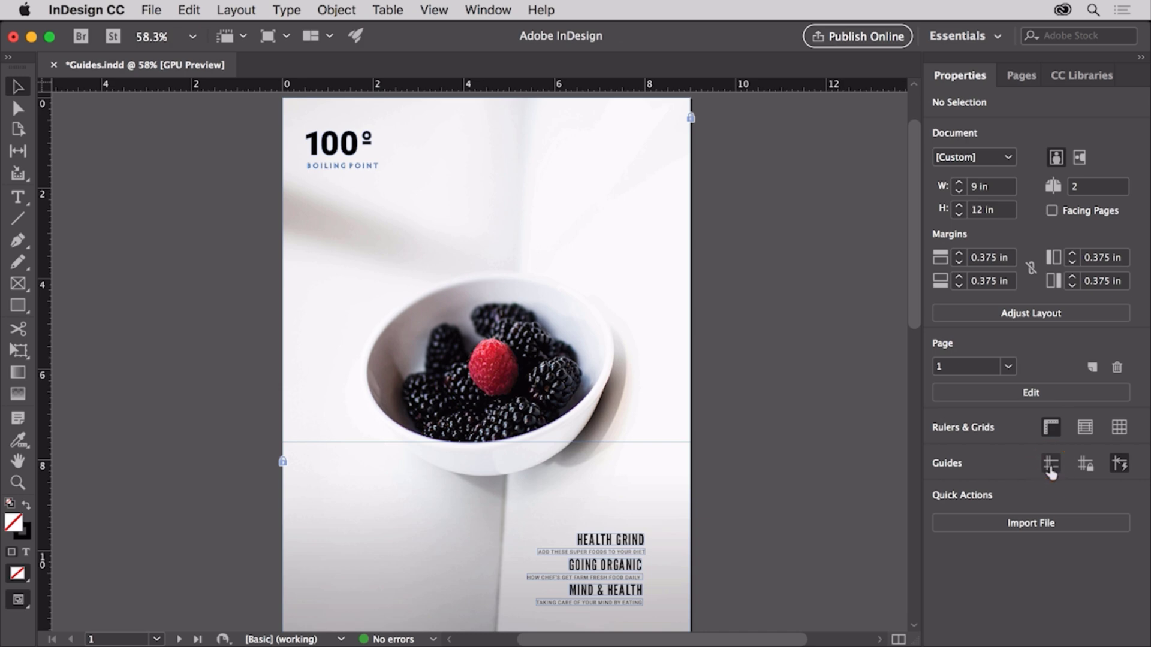
{"action": "left_click", "coordinate": [1051, 466]}
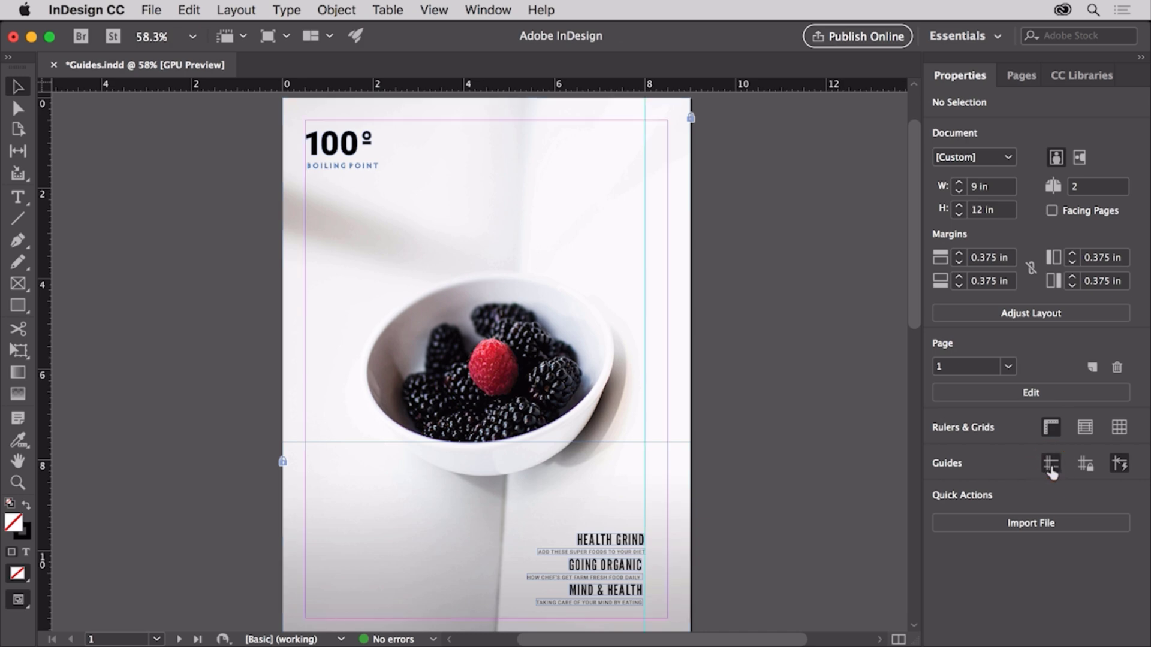